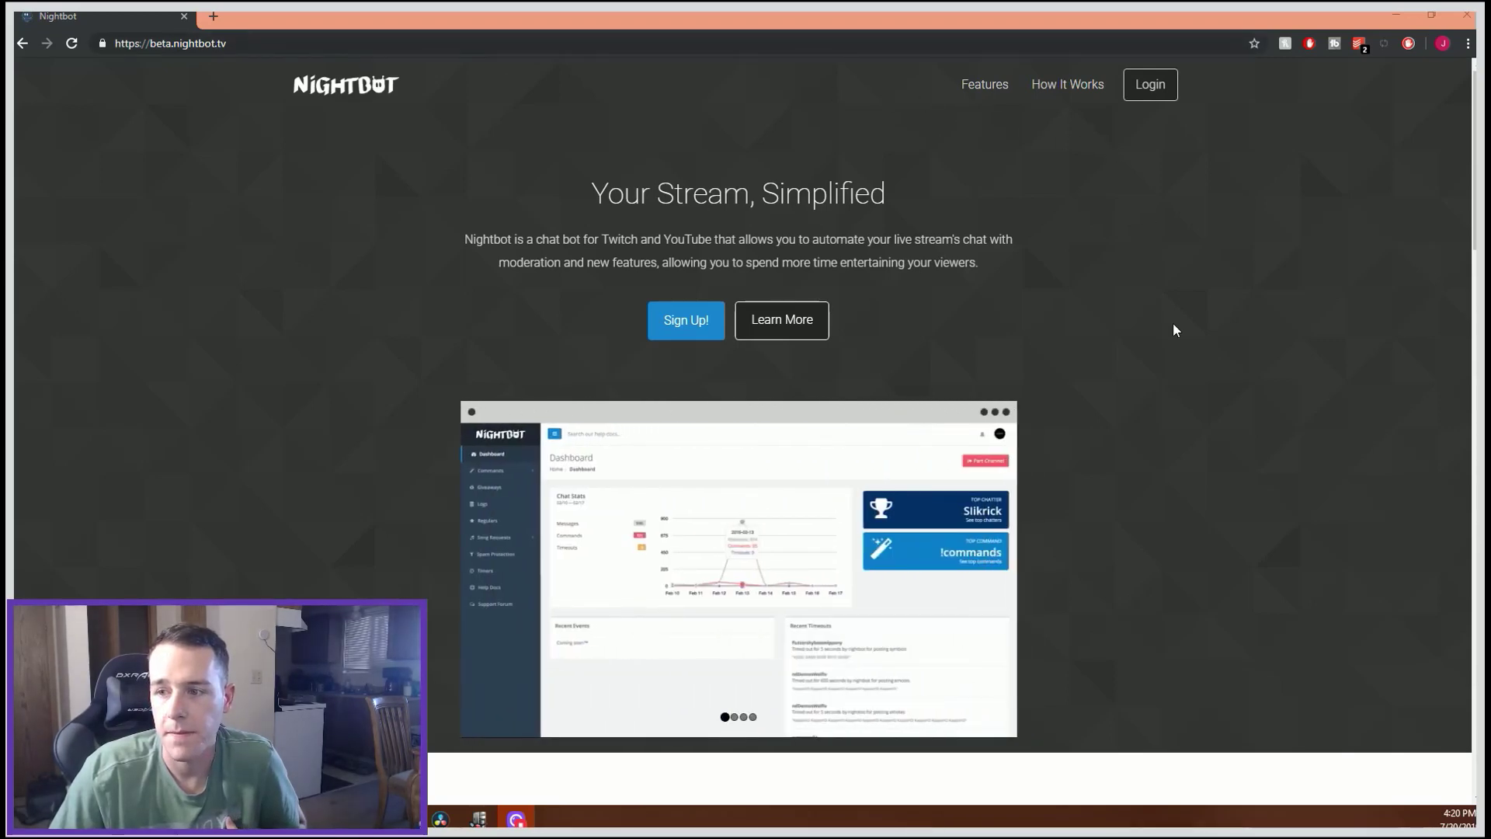
- Go from the Nightbot homepage to the login page with Twitch and YouTube options
left_click(1141, 95)
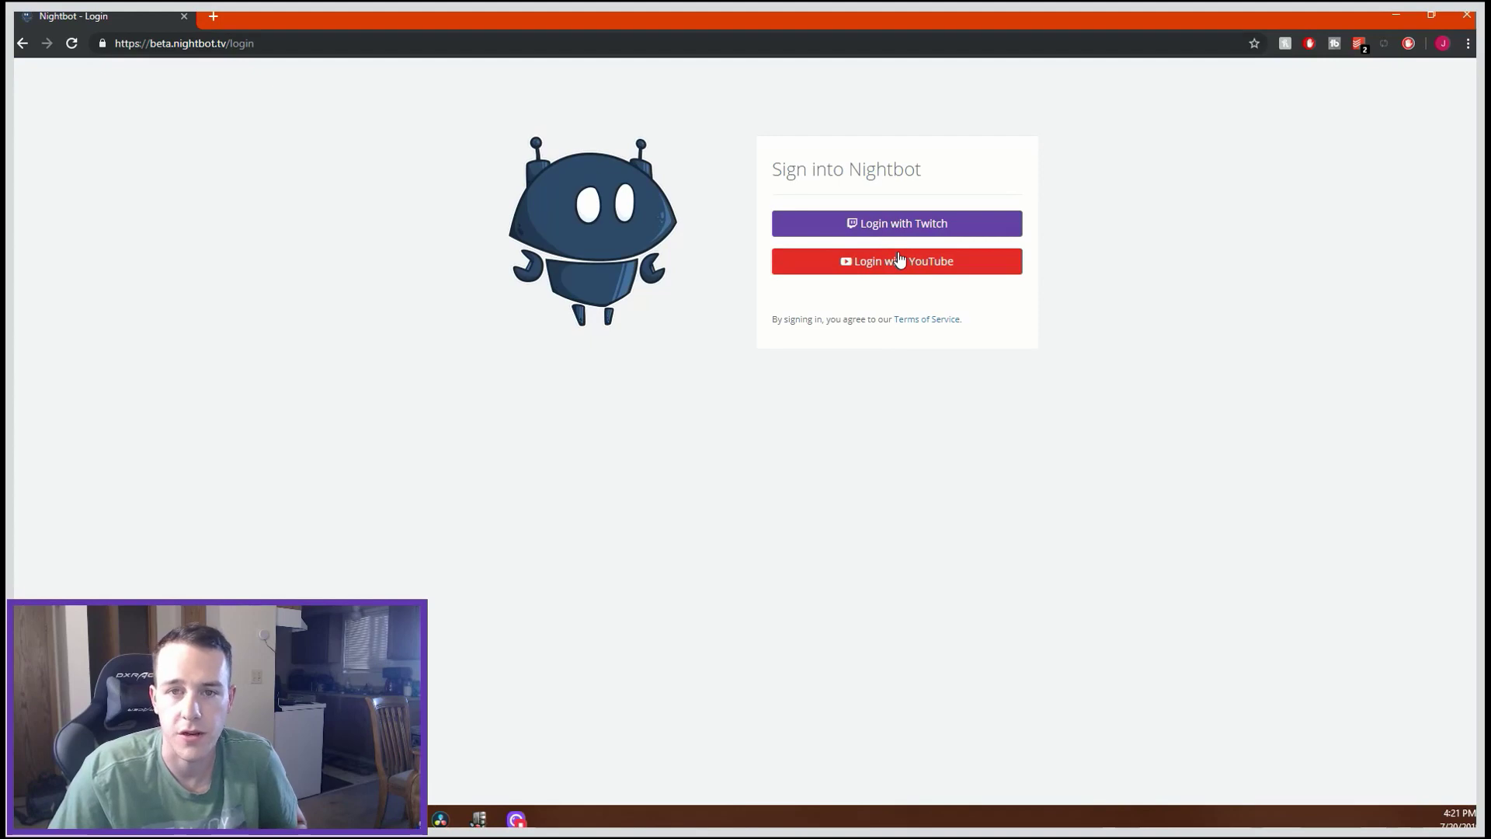
- Log in with YouTube, choose the Google account, and allow Nightbot access to reach the dashboard
left_click(897, 260)
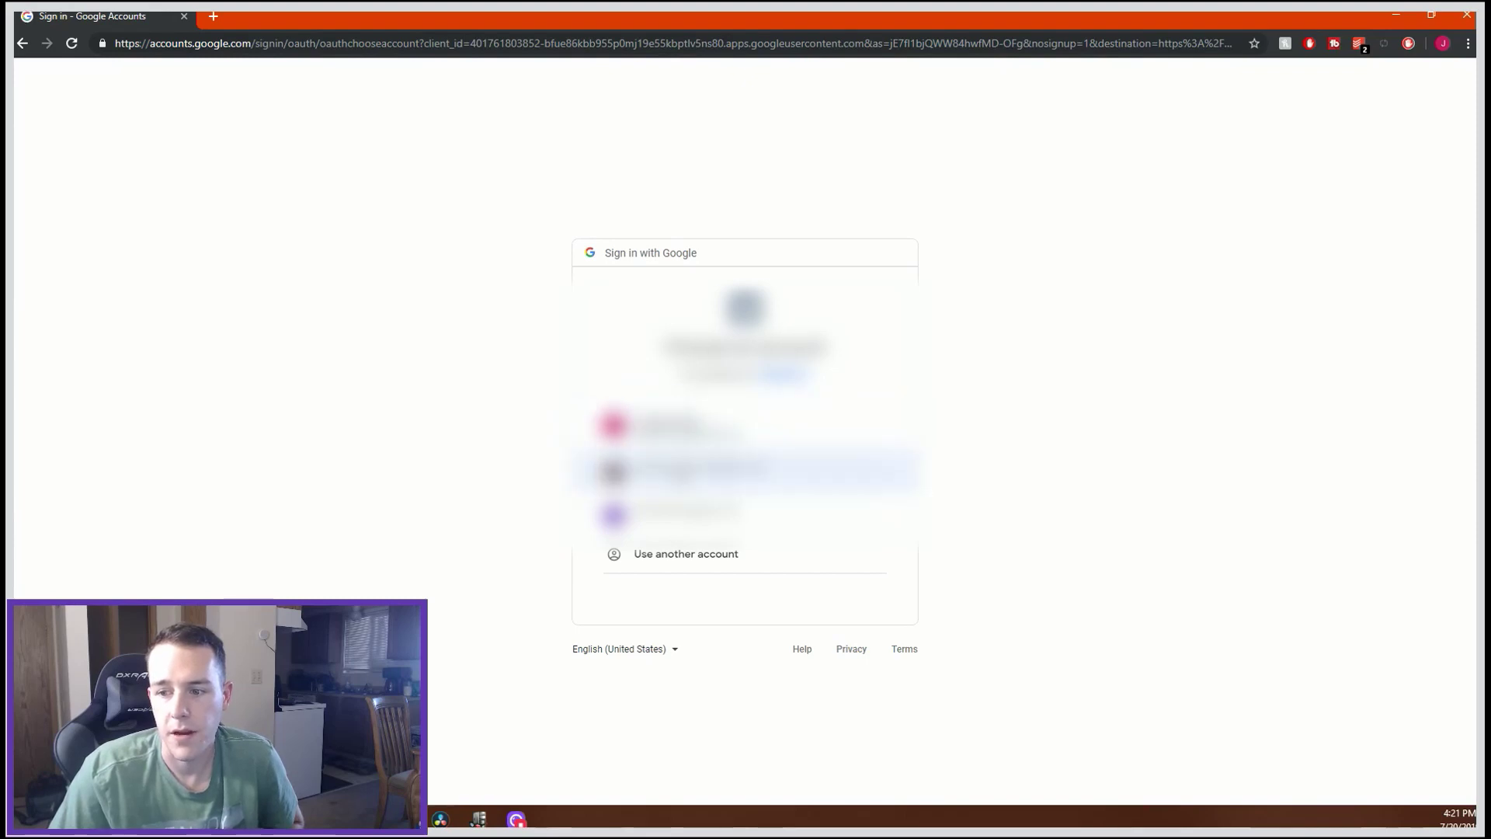
left_click(699, 470)
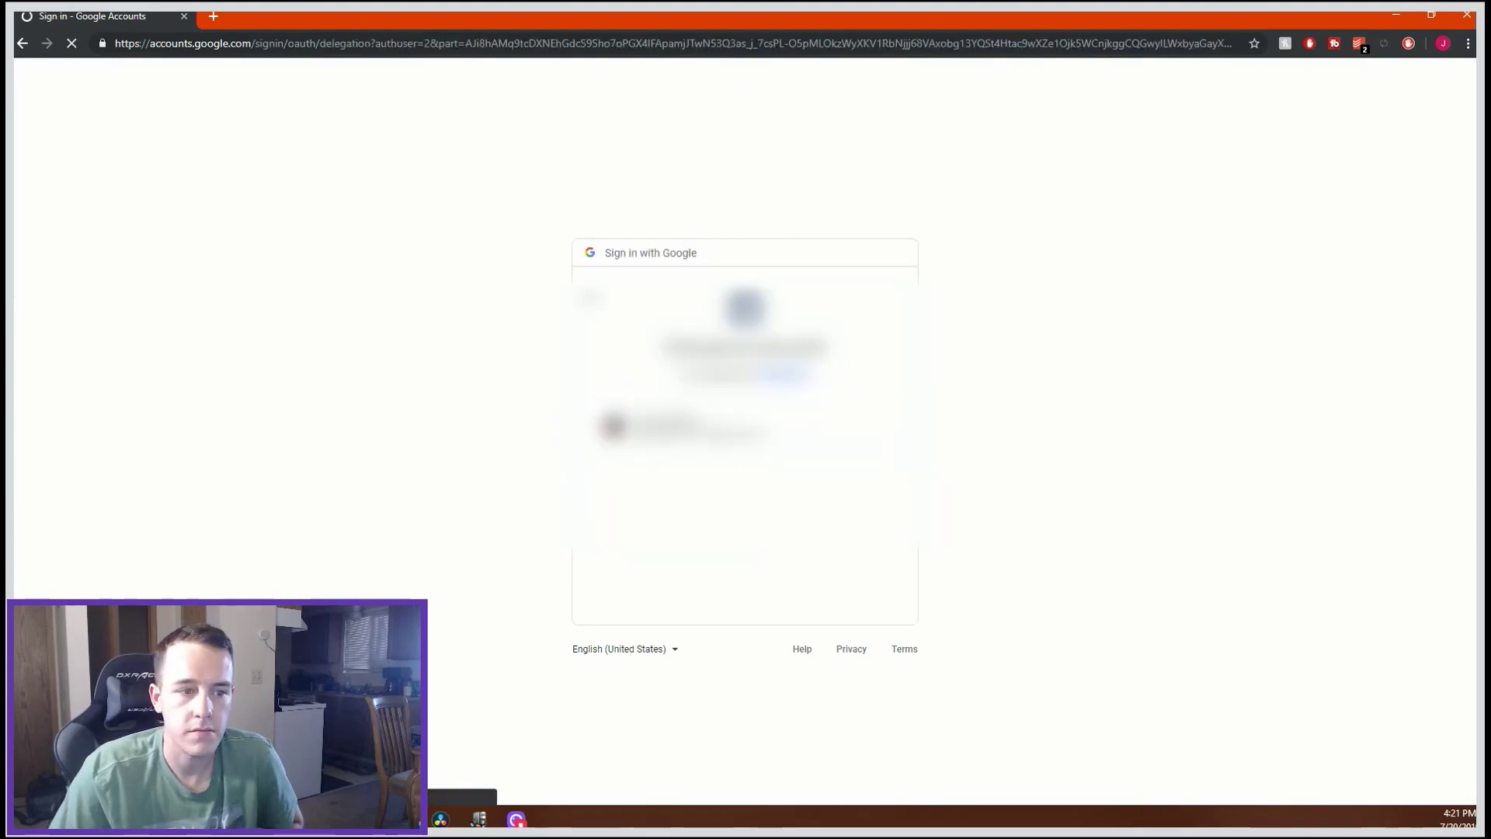
left_click(853, 644)
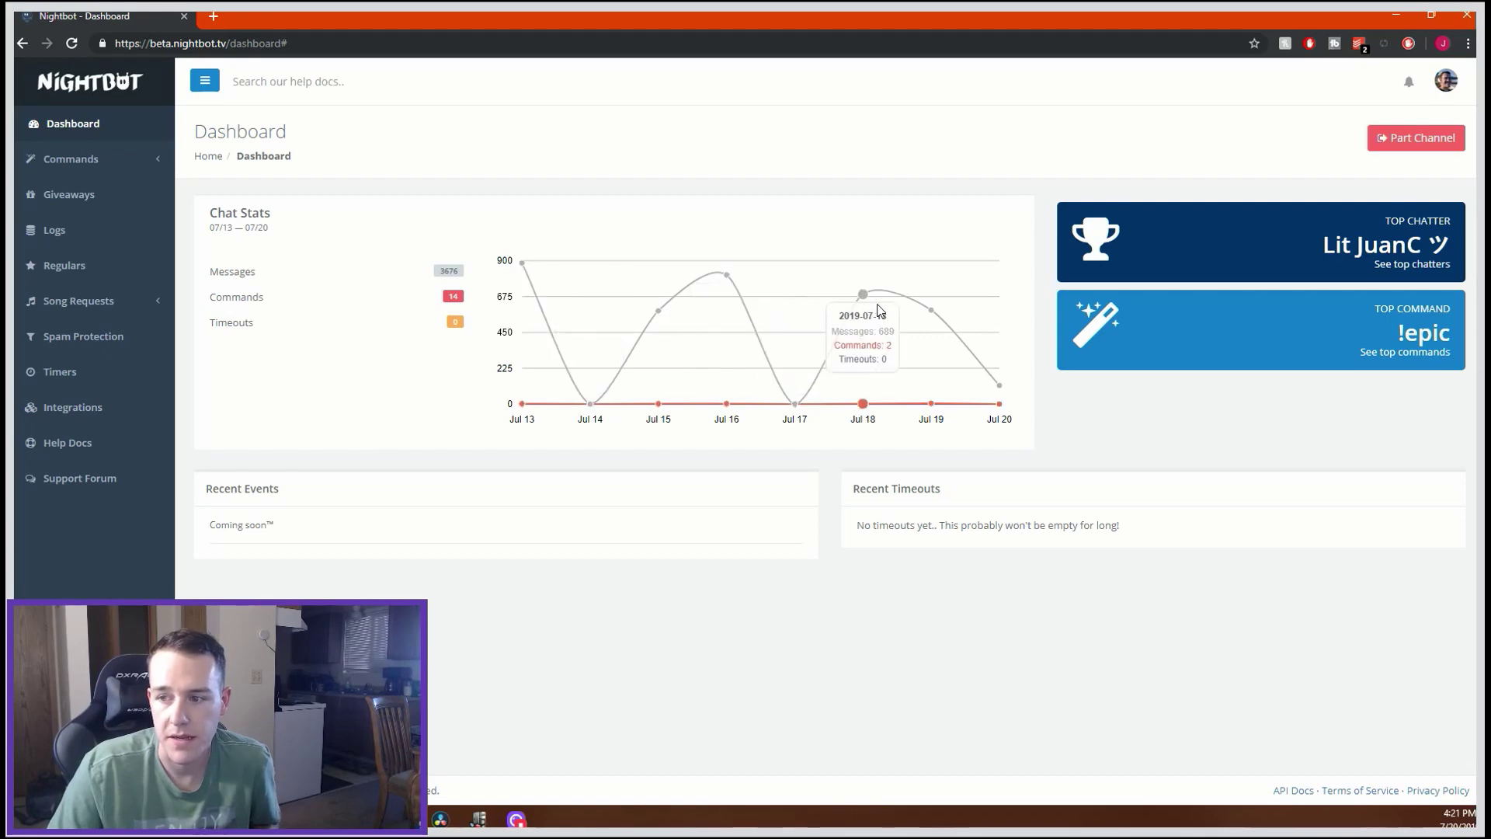
- Open the Custom commands list and highlight the !discord and !epic names and messages
left_click(108, 160)
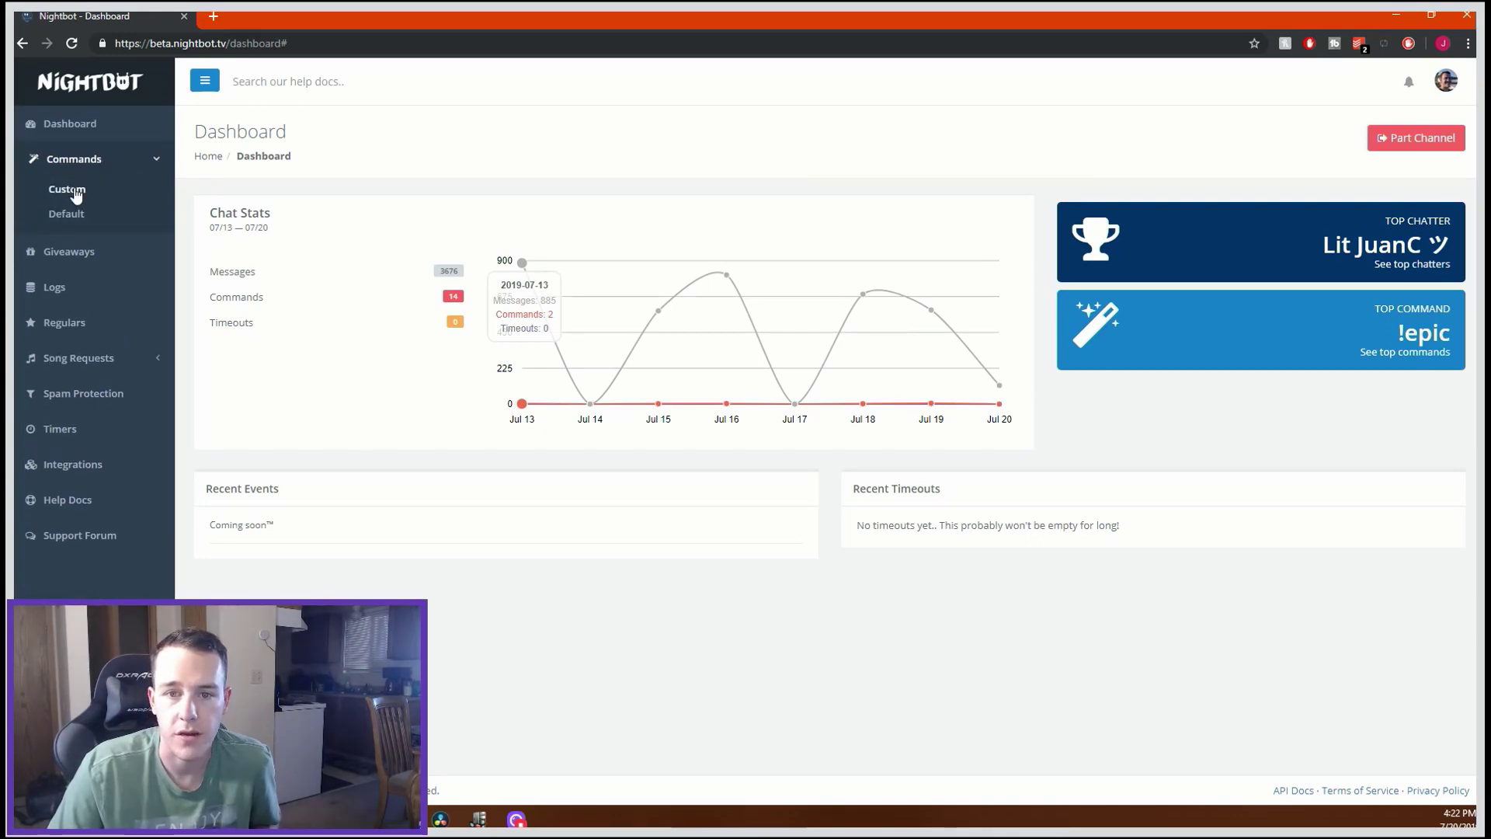
left_click(76, 194)
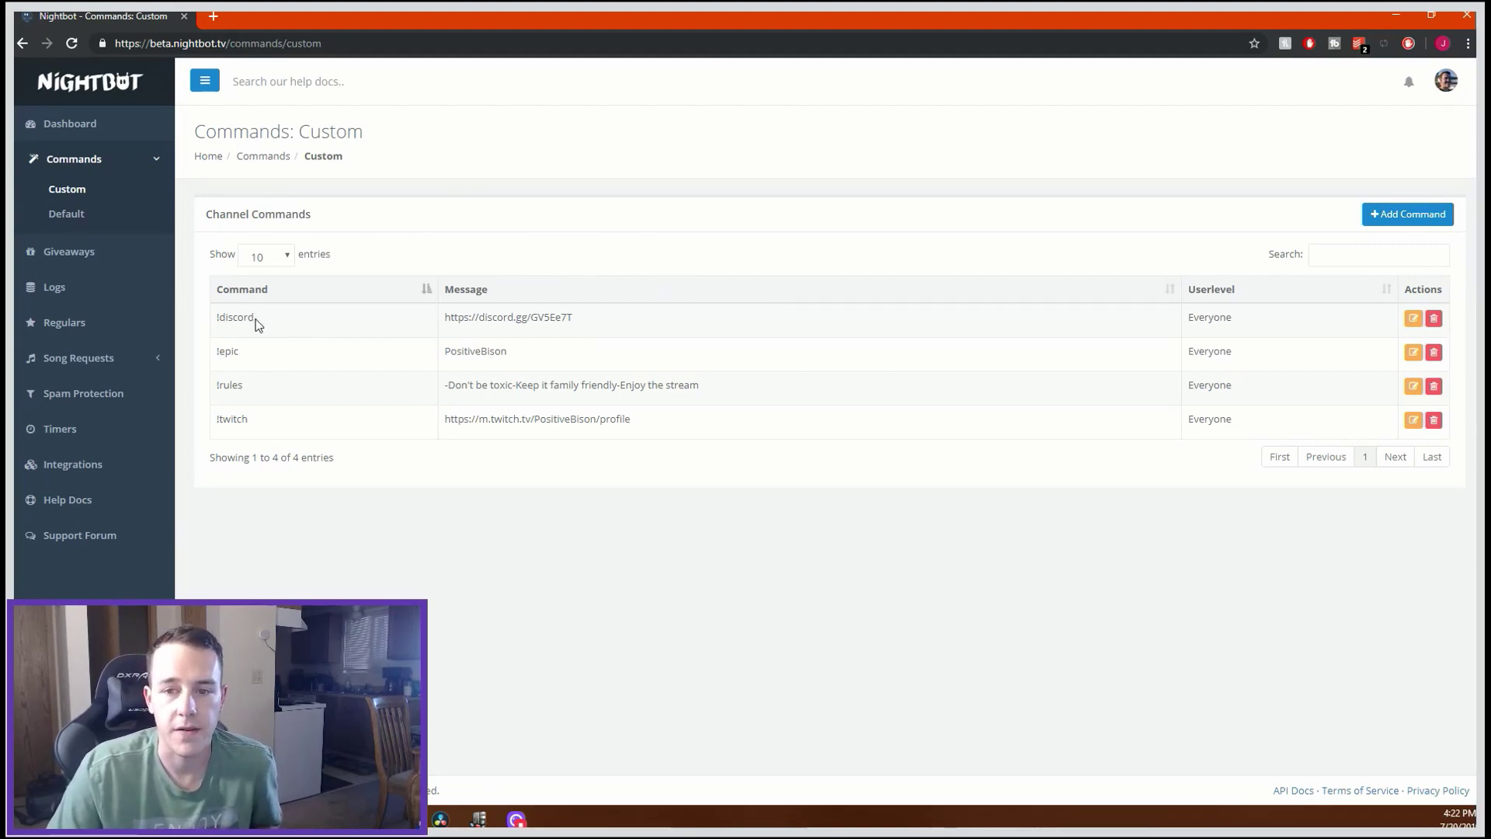
left_click_drag(225, 319, 212, 318)
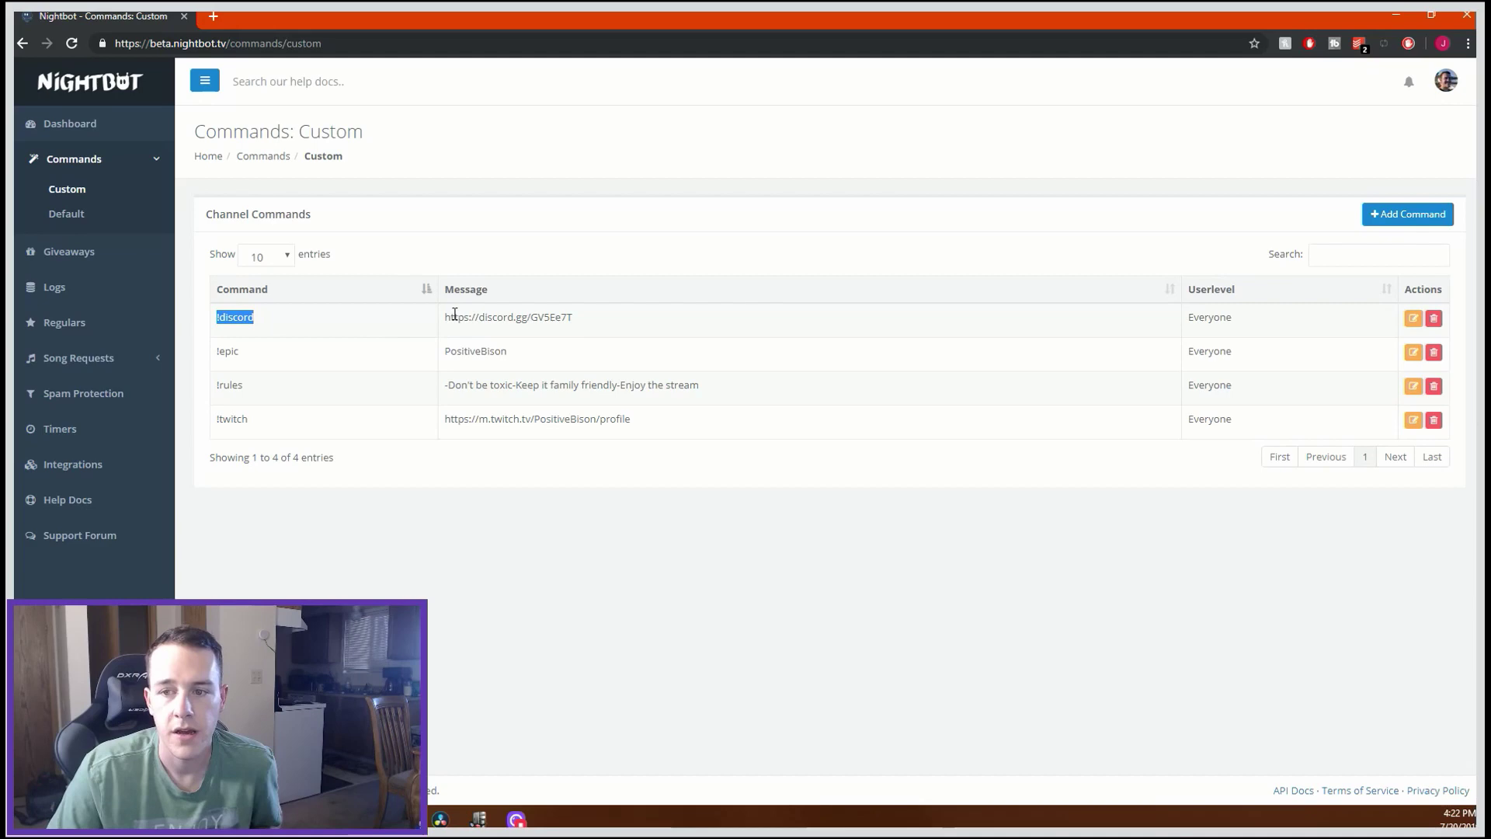
left_click_drag(447, 317, 560, 329)
left_click_drag(217, 351, 237, 351)
double_click(452, 351)
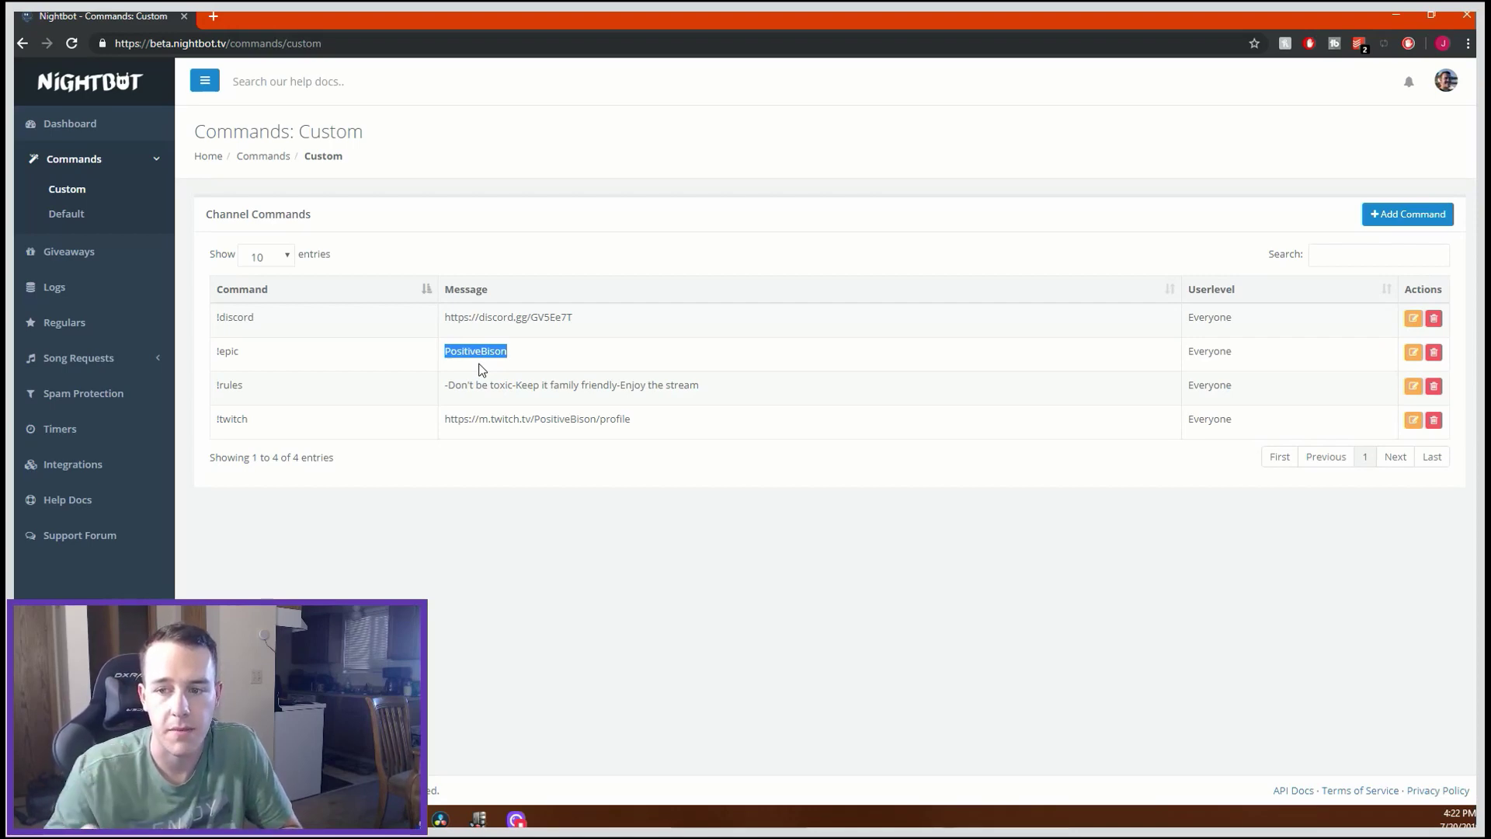
- Review the !twitch, !rules, !epic and !discord messages, then open the Add Command form
triple_click(487, 423)
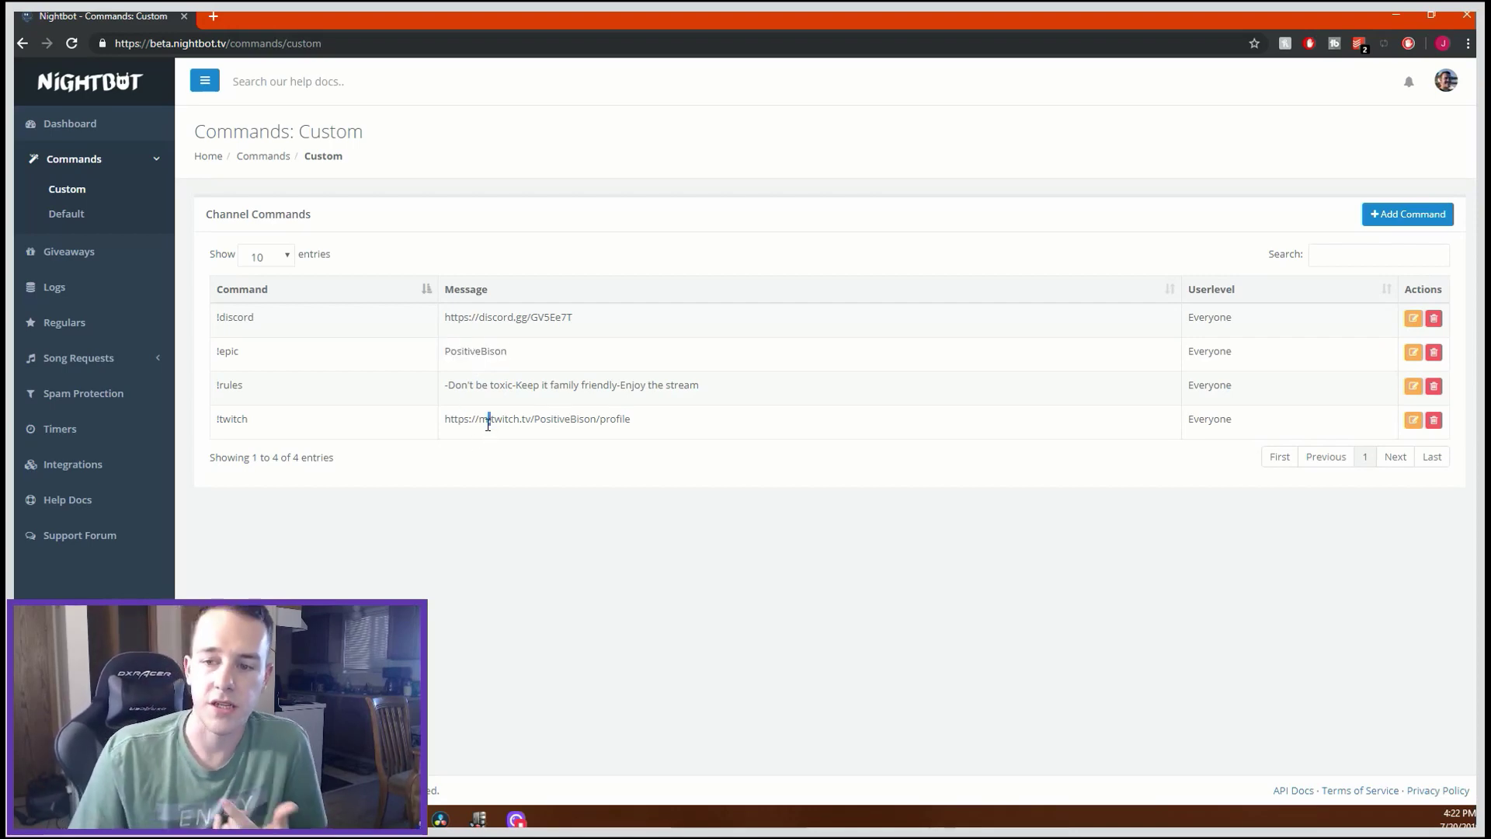
left_click(528, 398)
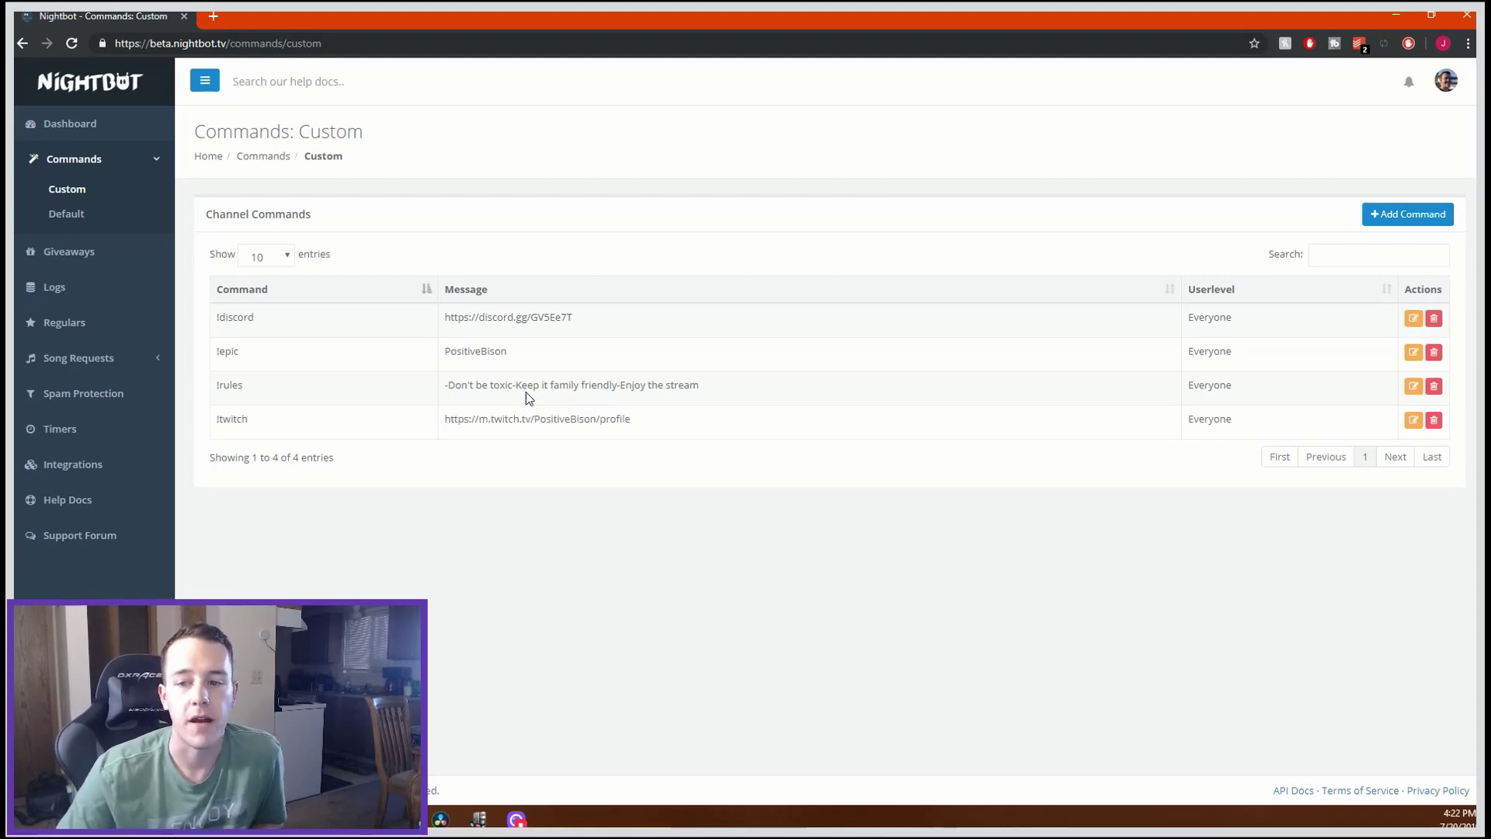
triple_click(539, 384)
left_click(530, 378)
double_click(463, 355)
left_click(522, 352)
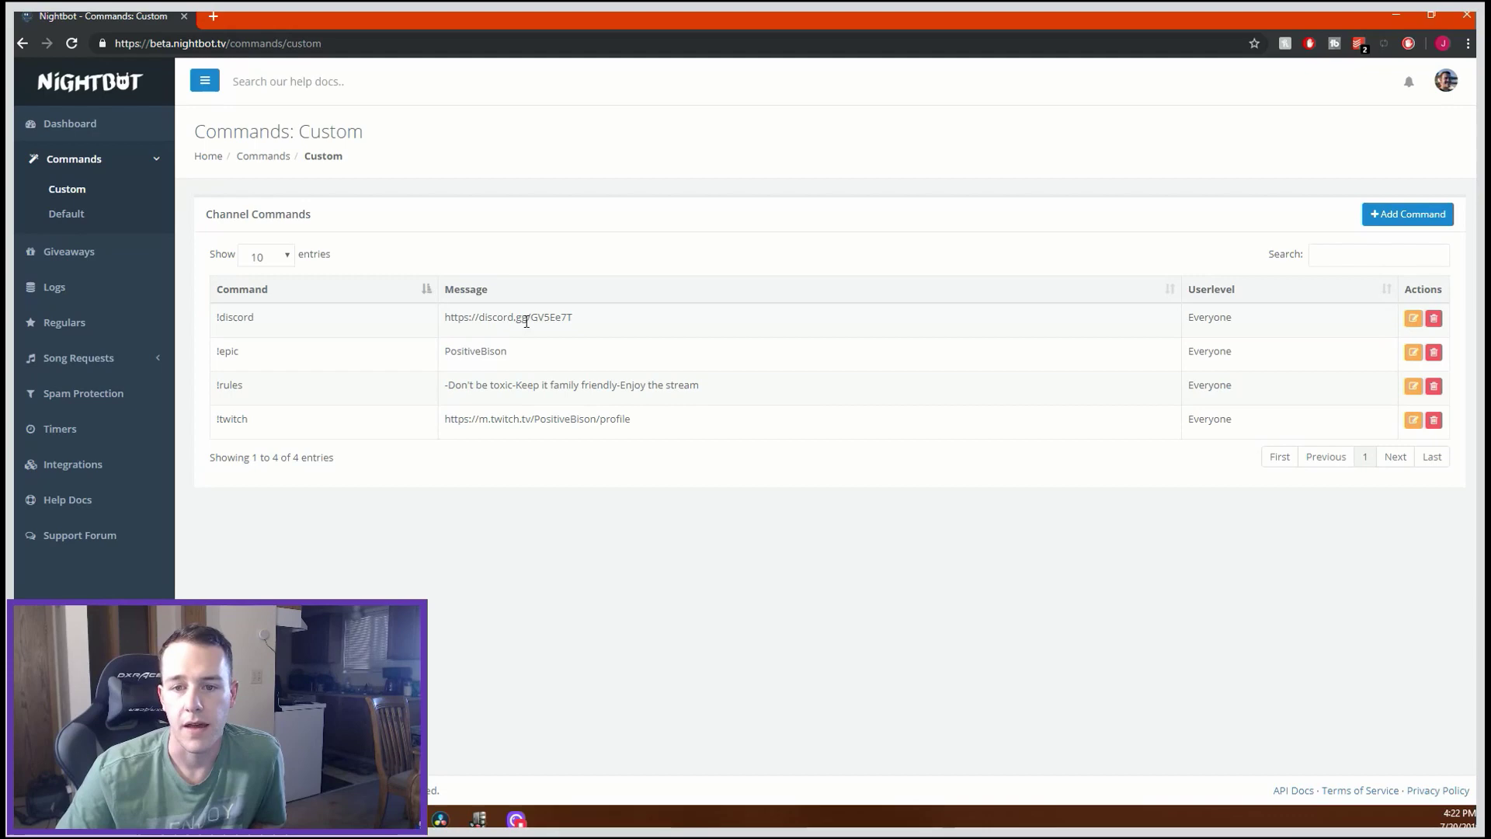
triple_click(526, 319)
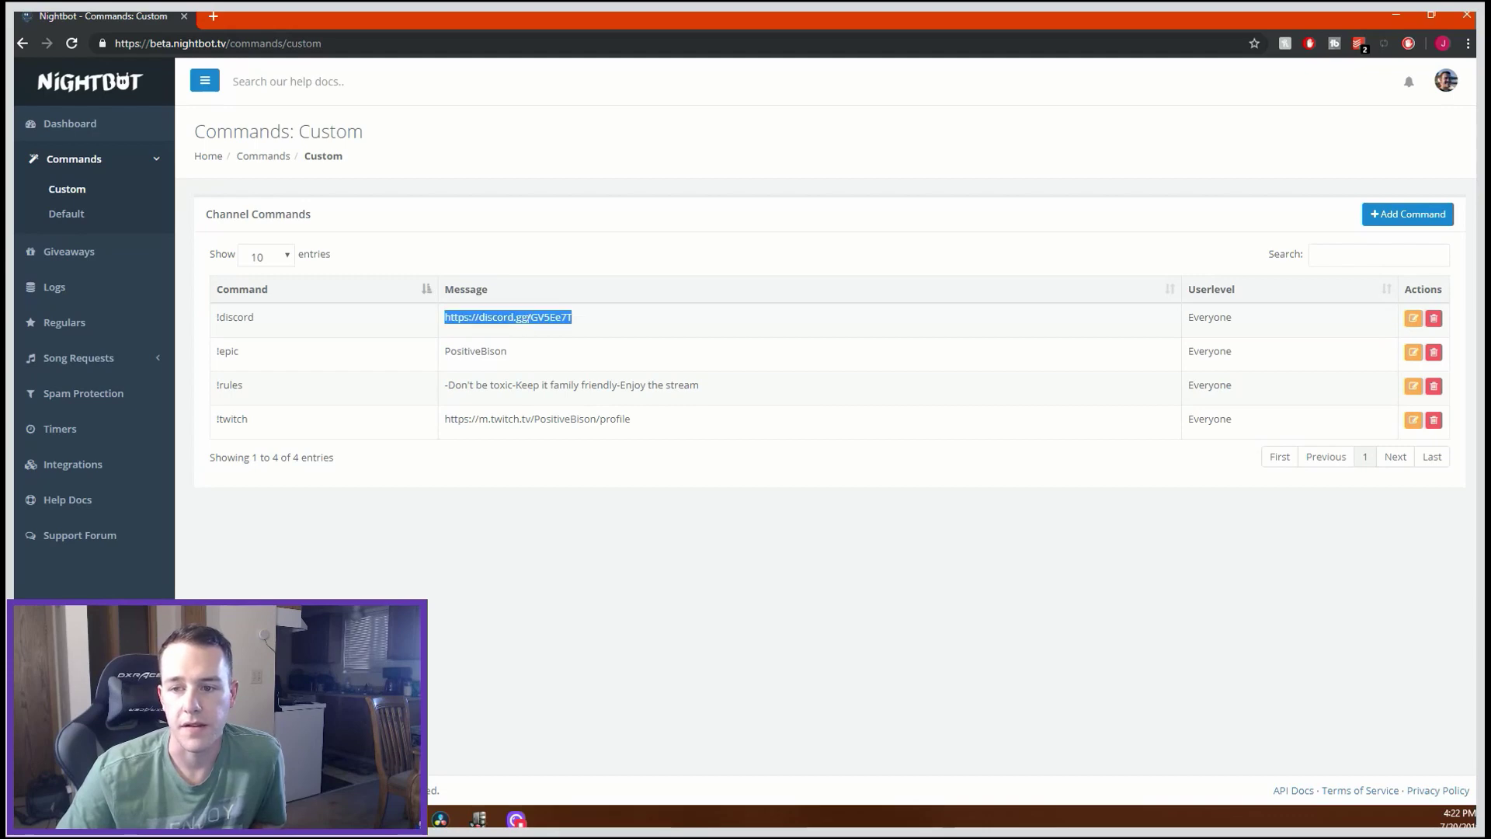
left_click(590, 375)
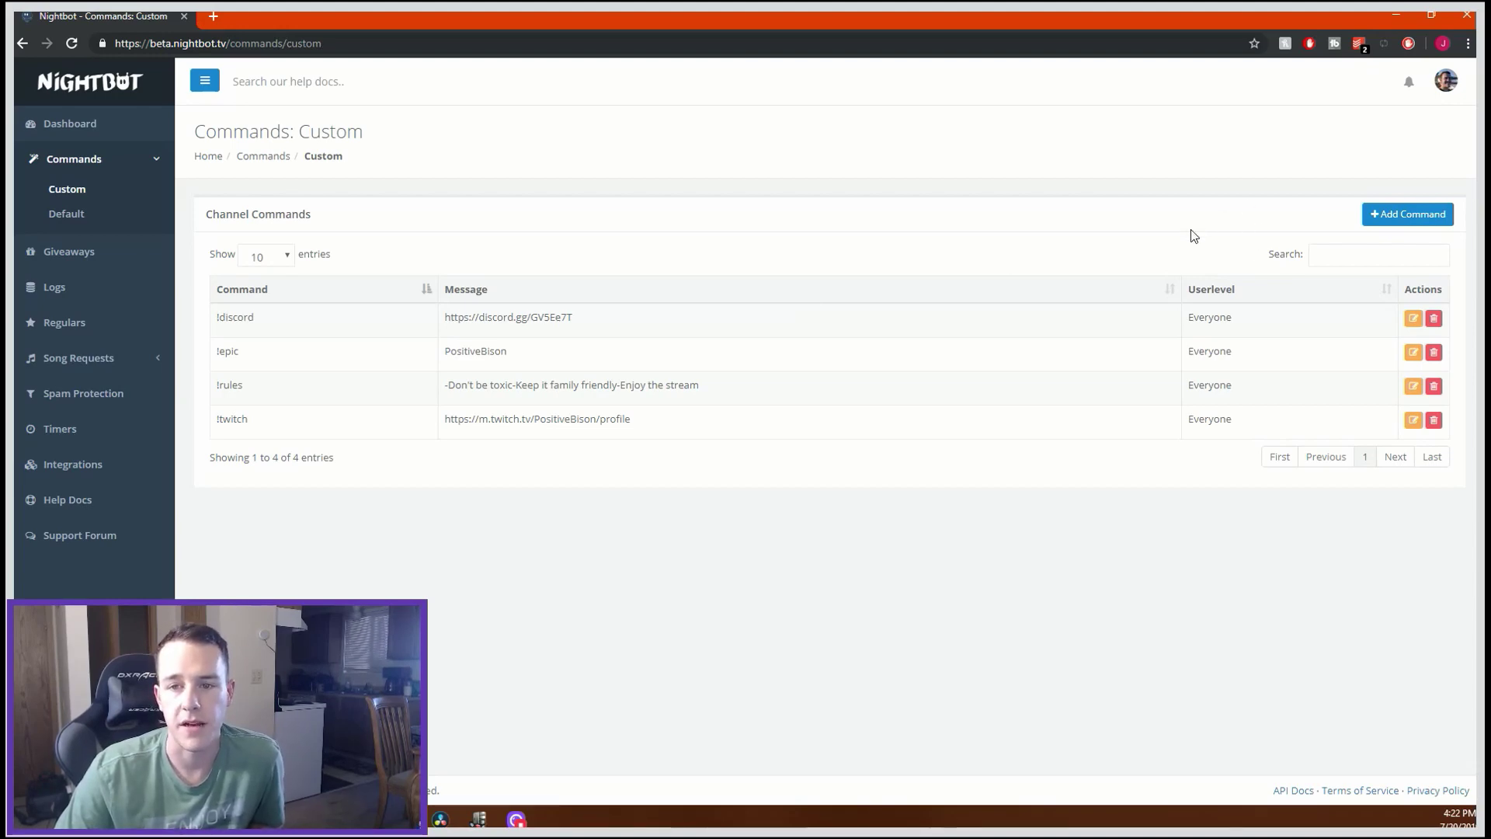
left_click(1398, 218)
- Name the new command !nightbot and enter the reply 'How are you doing today?'
left_click(673, 150)
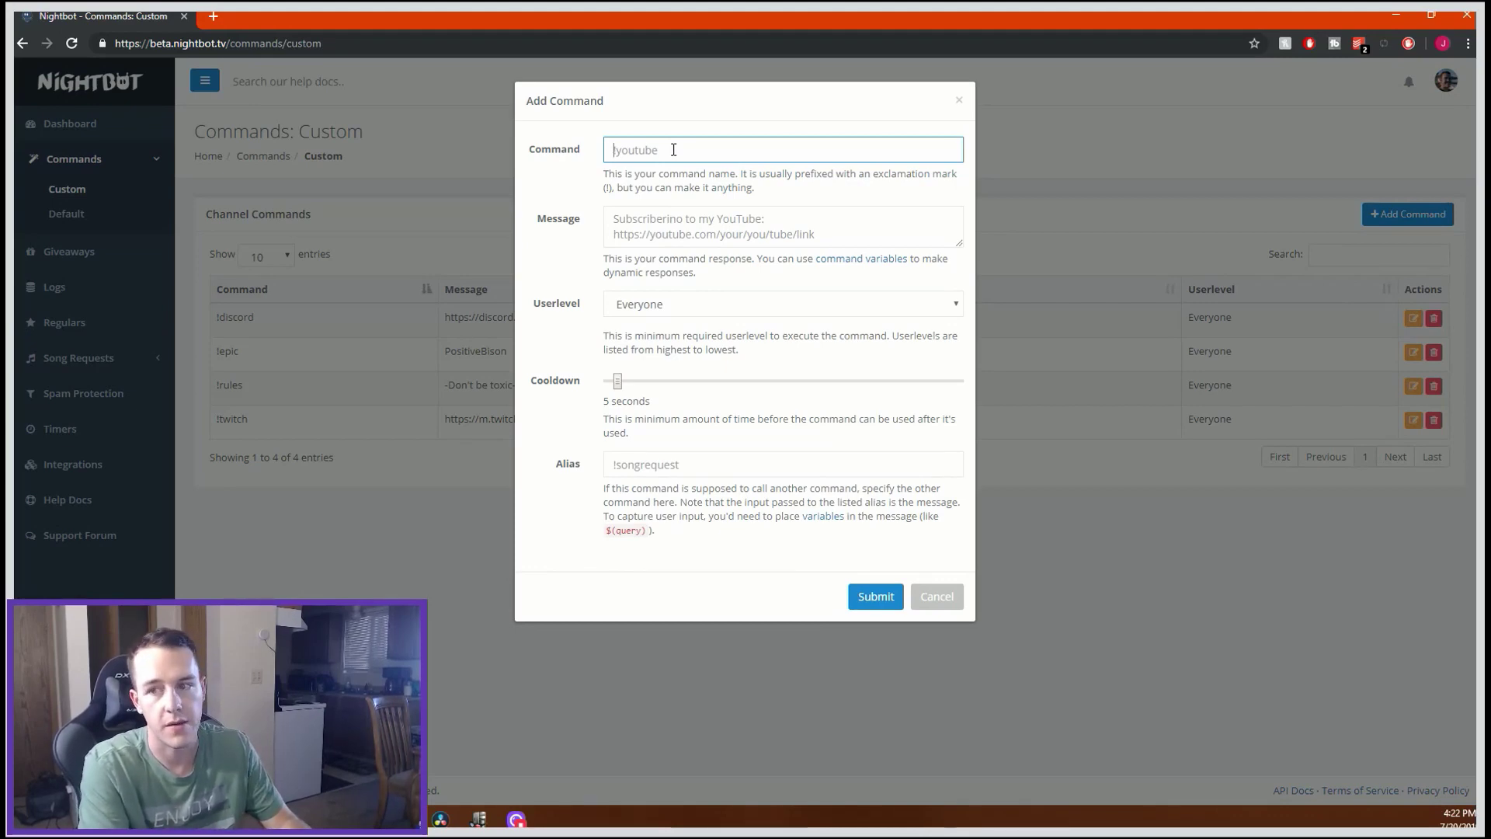
type("Nigh")
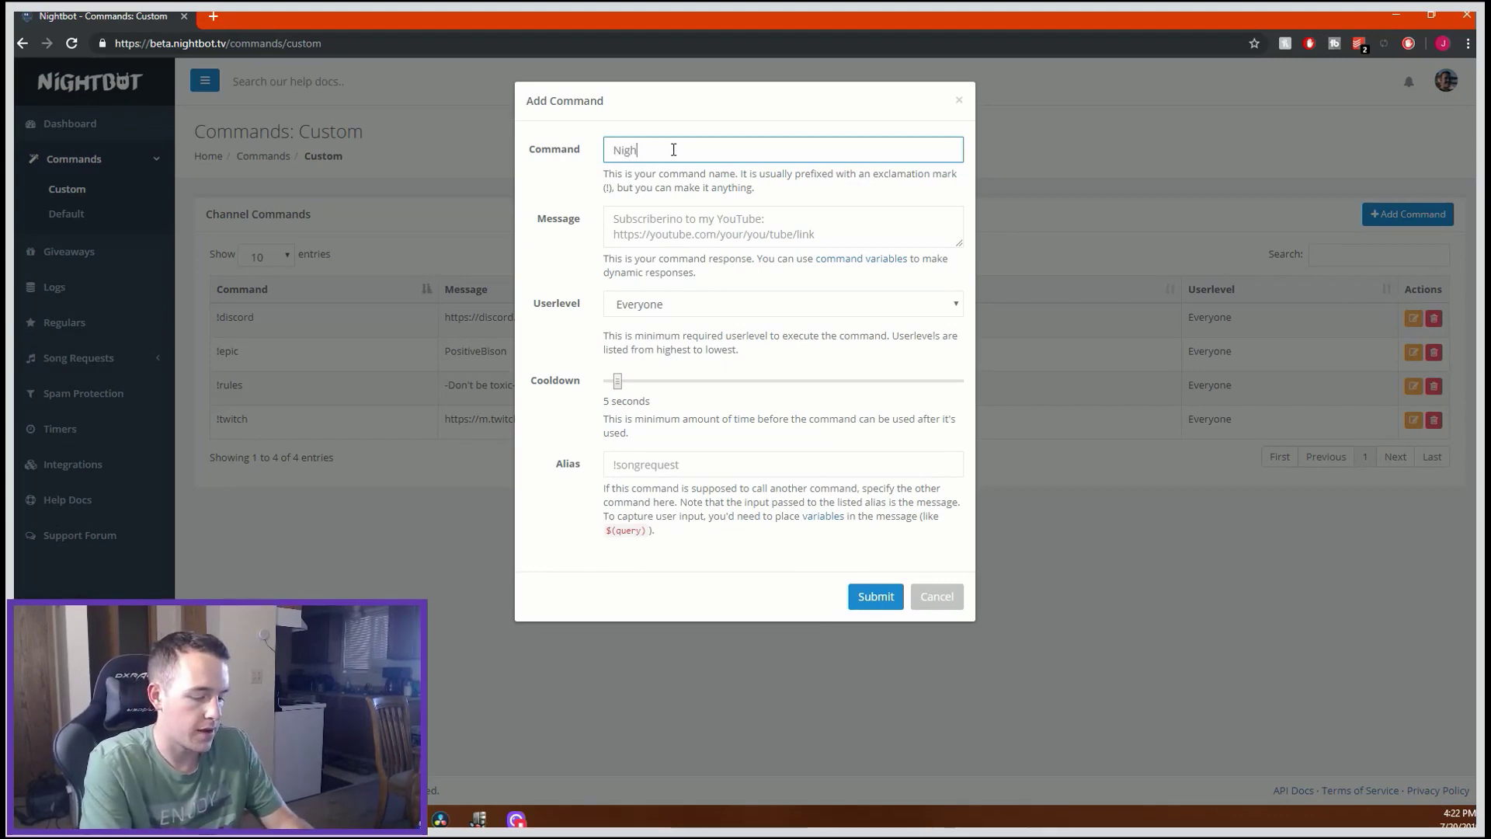
type("tbot")
key("Tab")
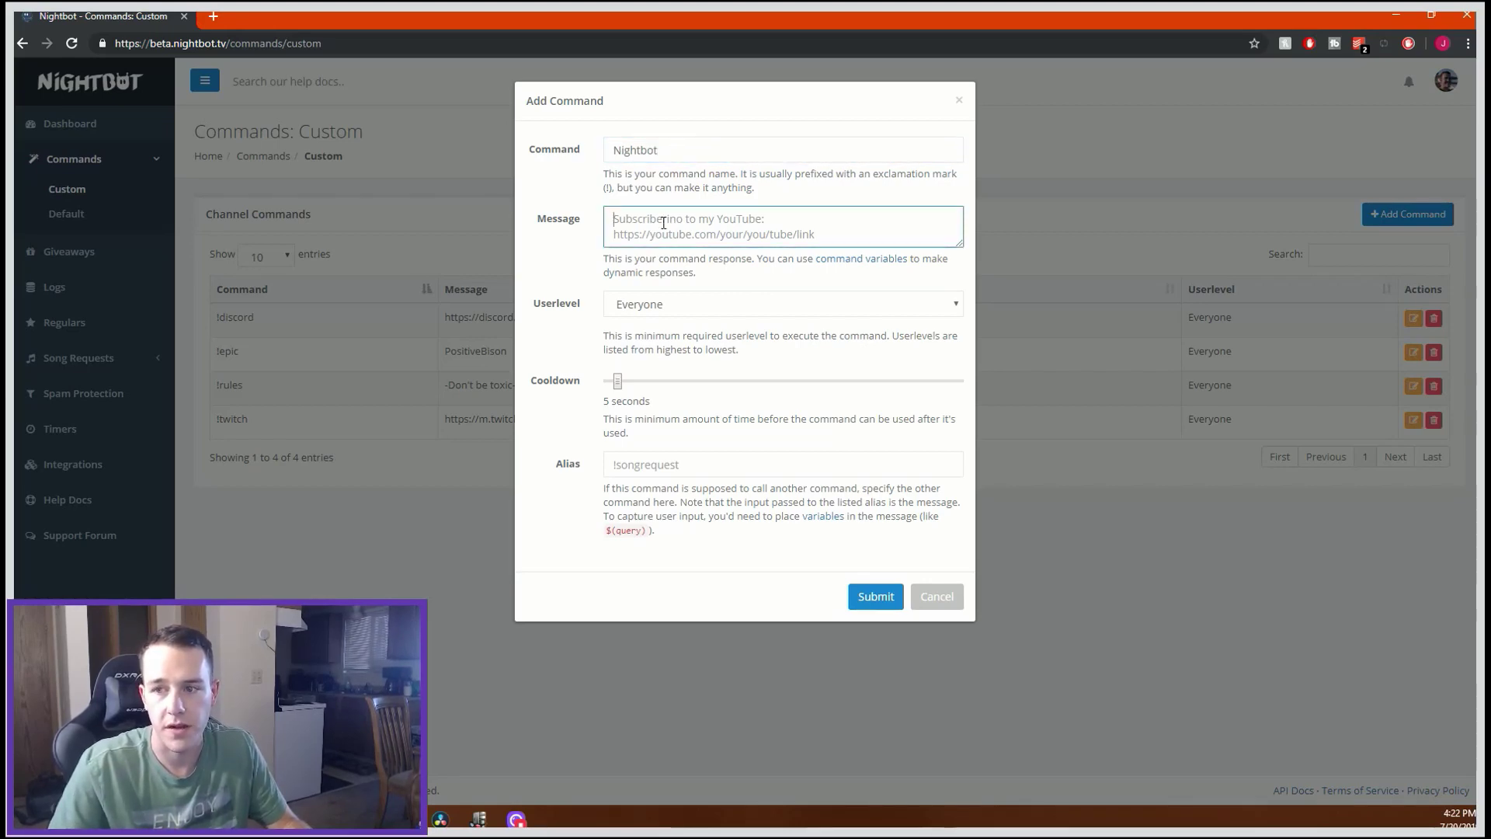
left_click(621, 155)
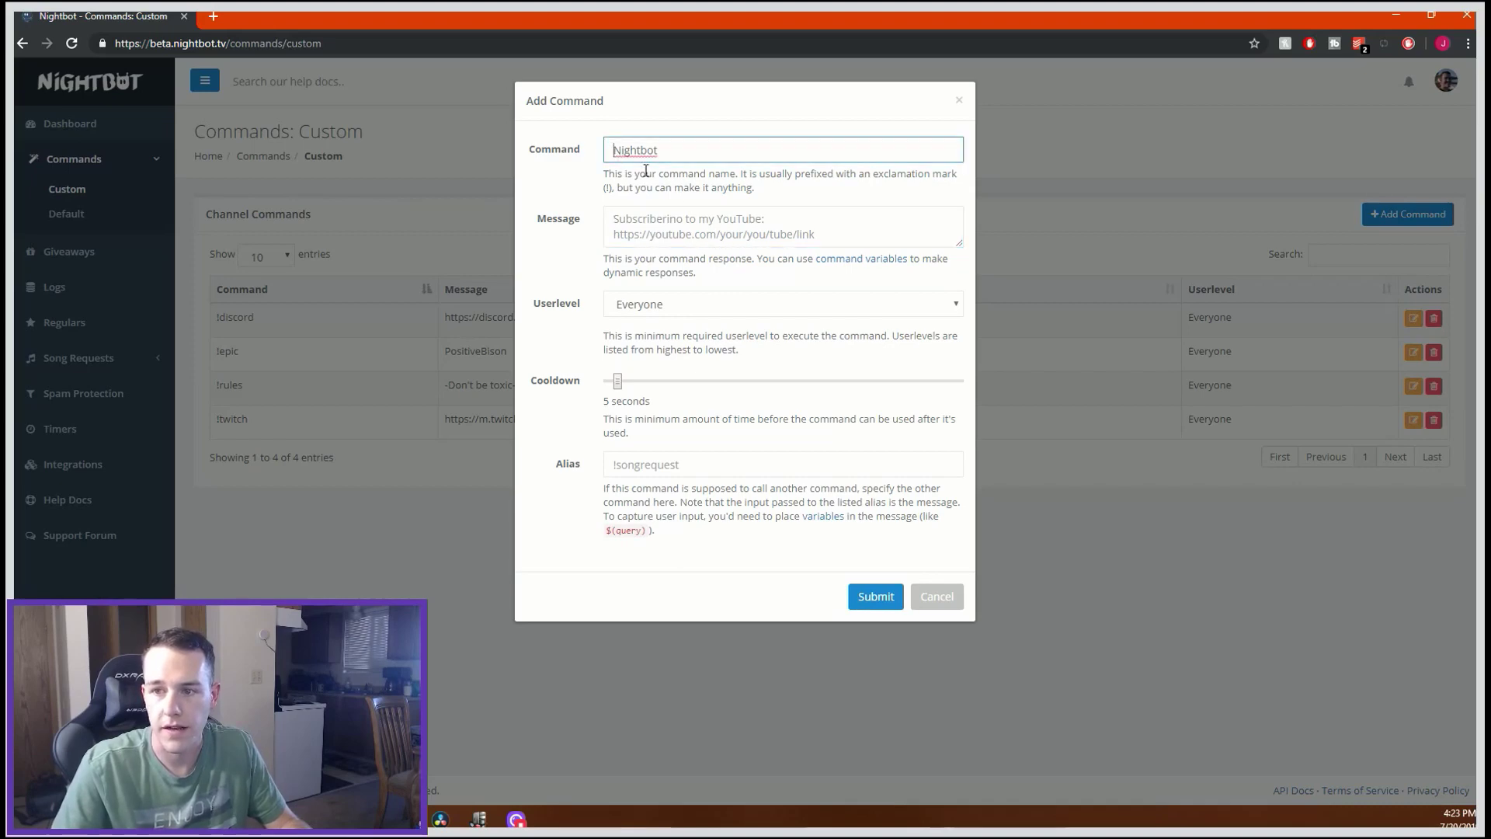
key("ctrl+a")
key("BackSpace")
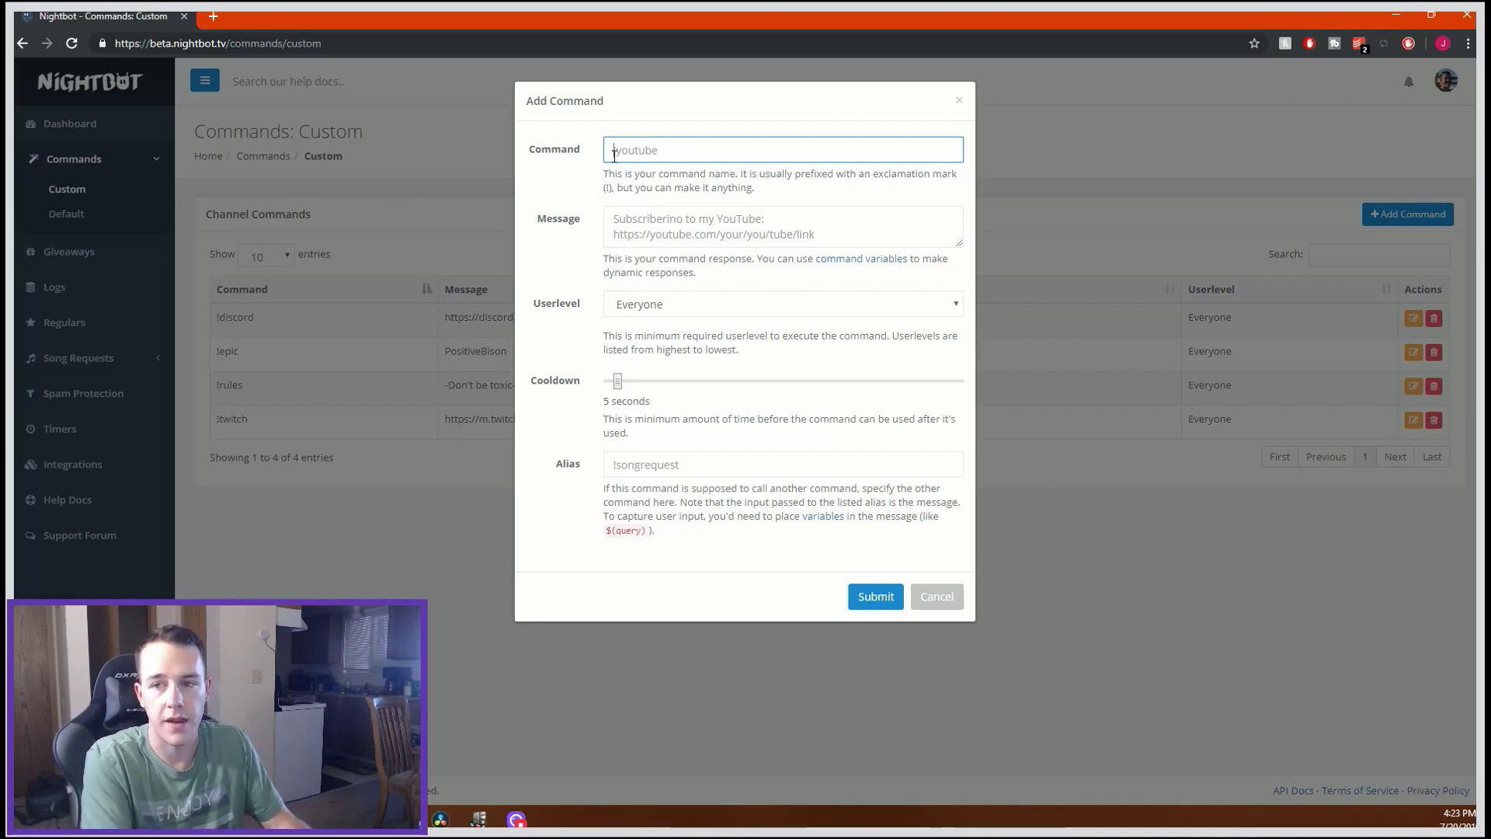
type("!nigh")
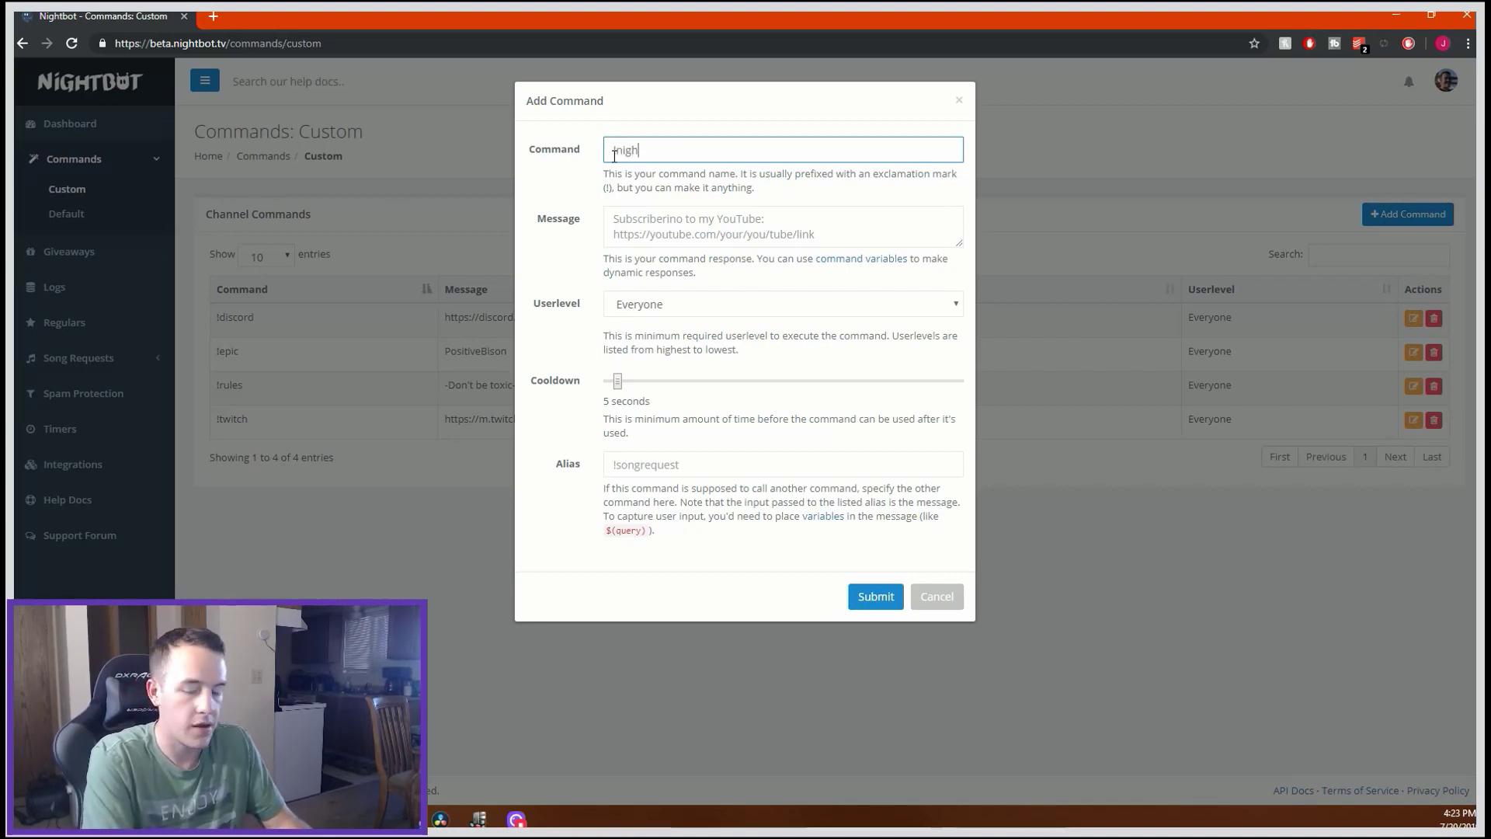
type("tbot")
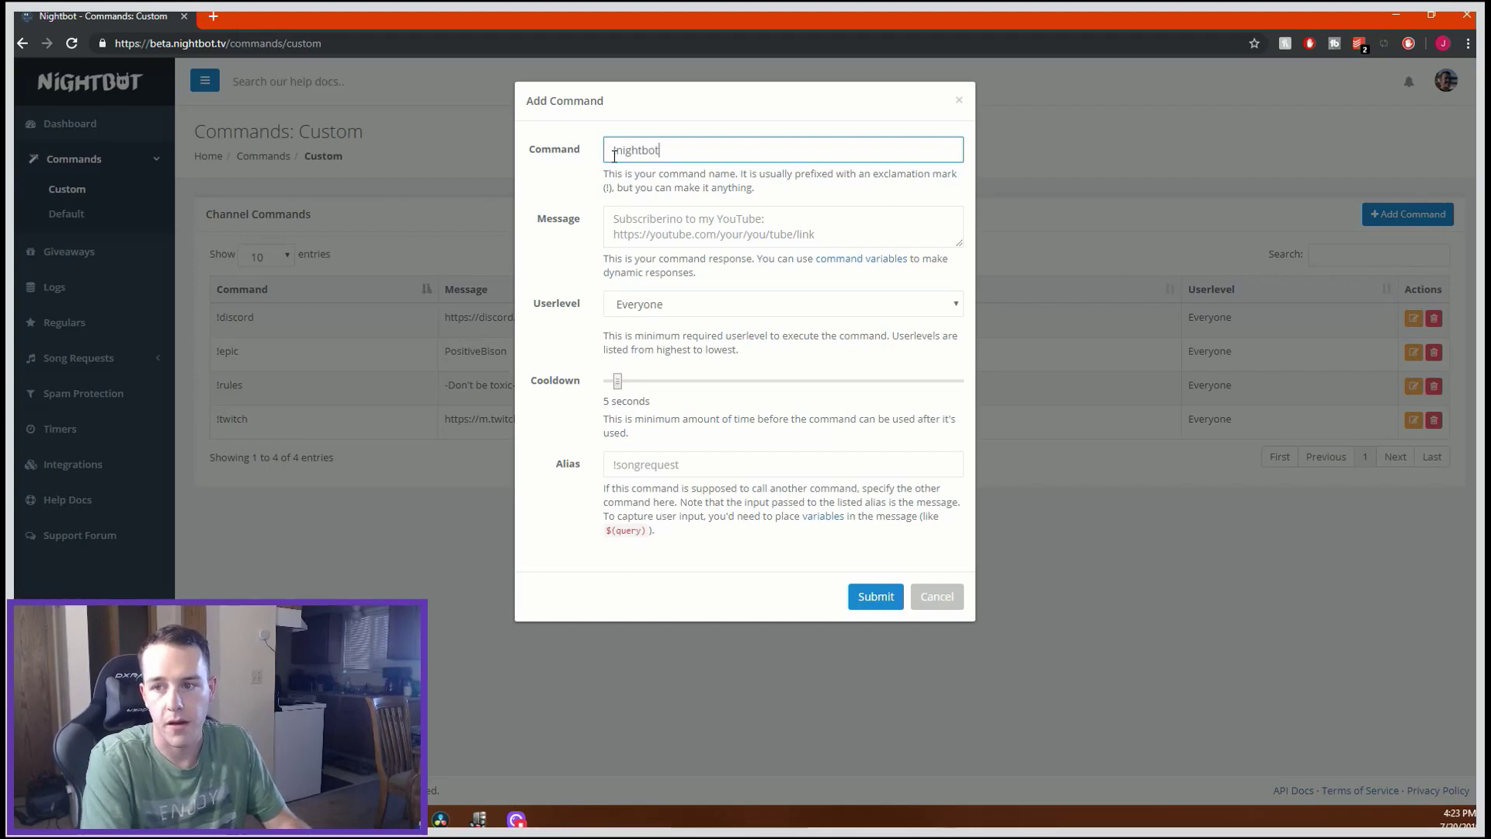
left_click(675, 223)
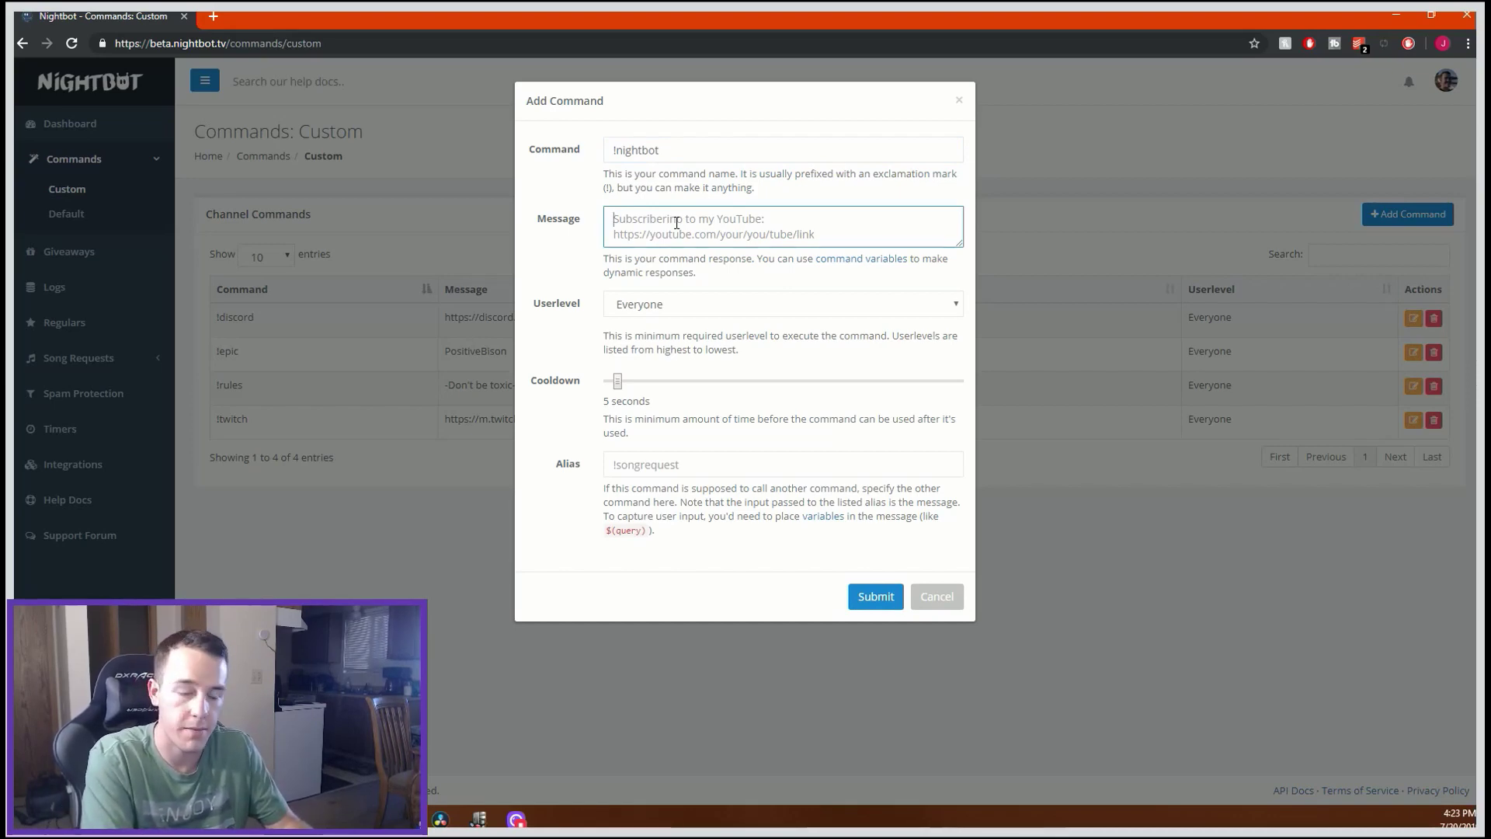
type("How ar")
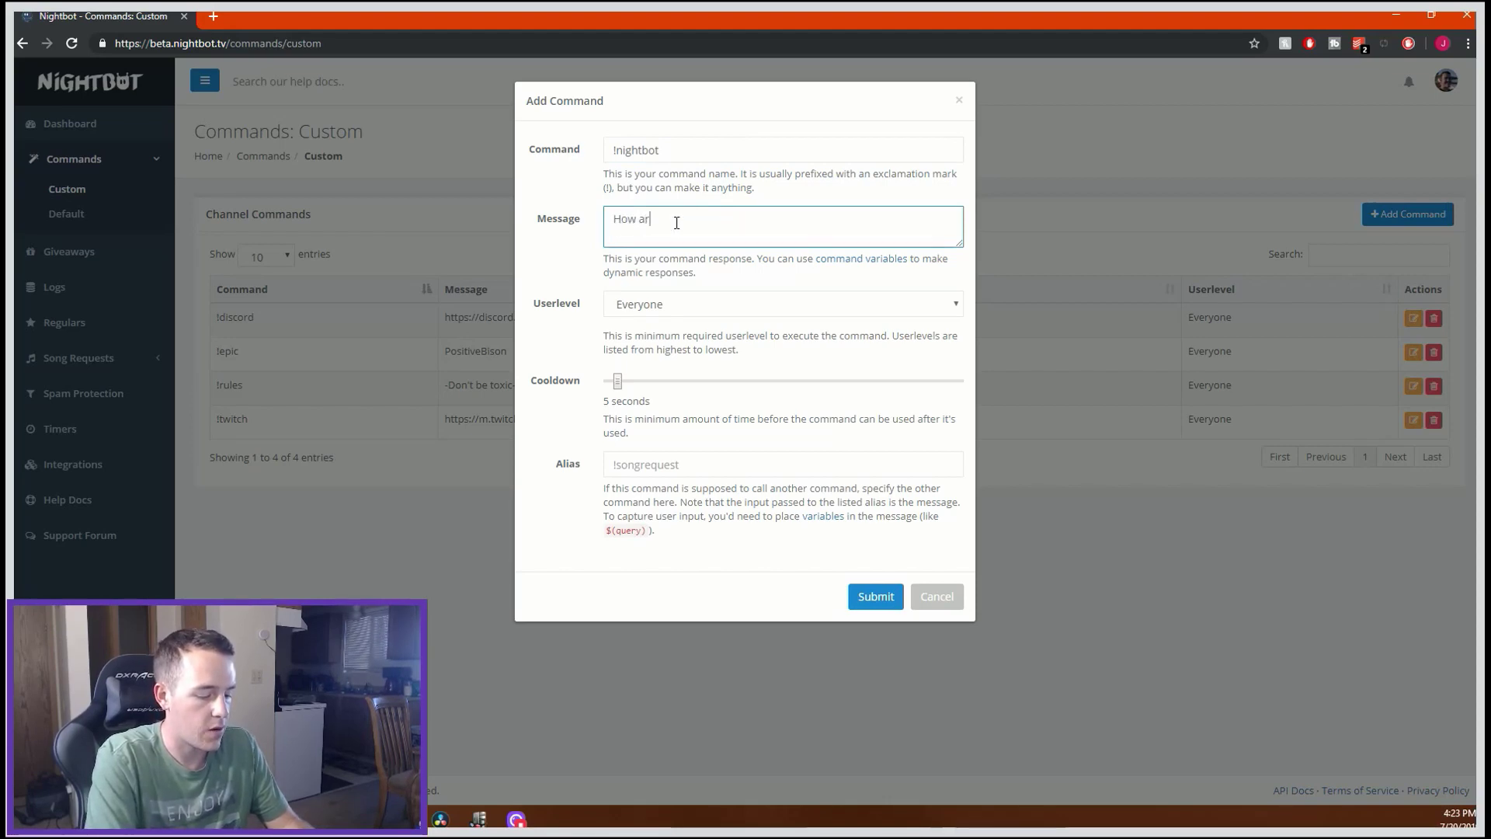
type("e you doing today?")
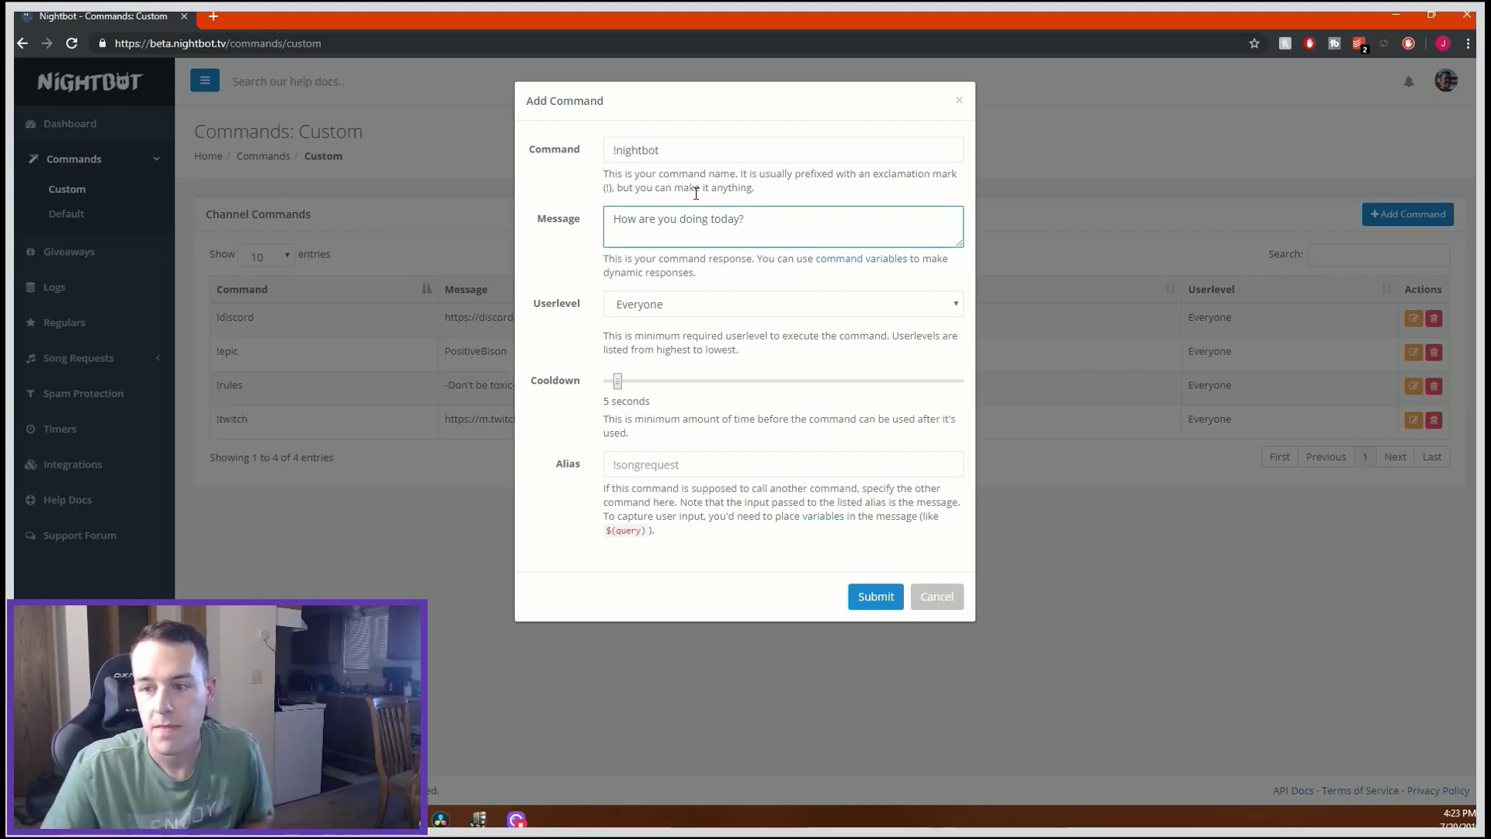
- Keep userlevel Everyone, set the cooldown to 5 seconds, and submit the !nightbot command
left_click(715, 319)
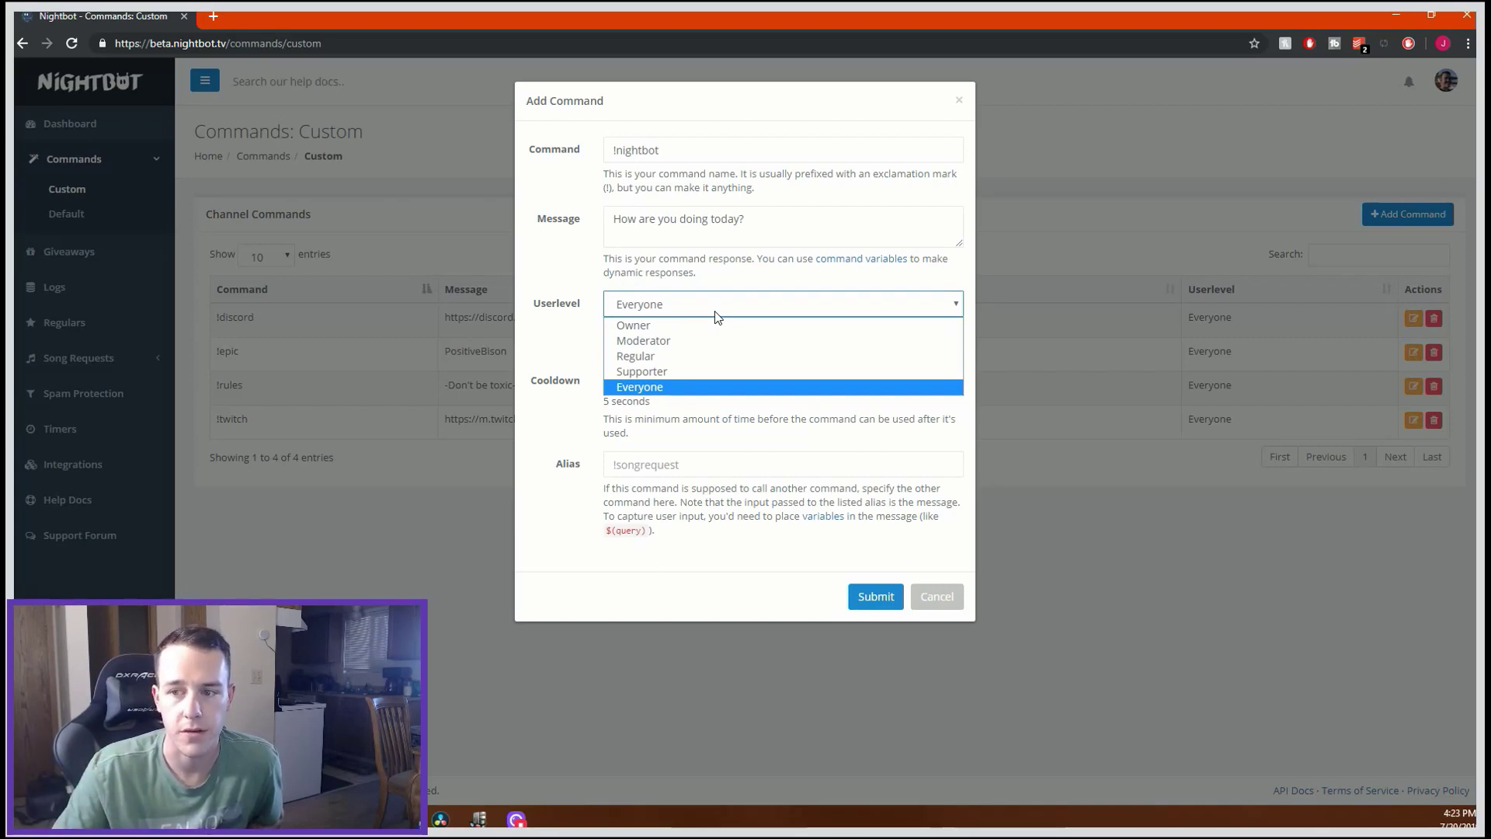
left_click(684, 307)
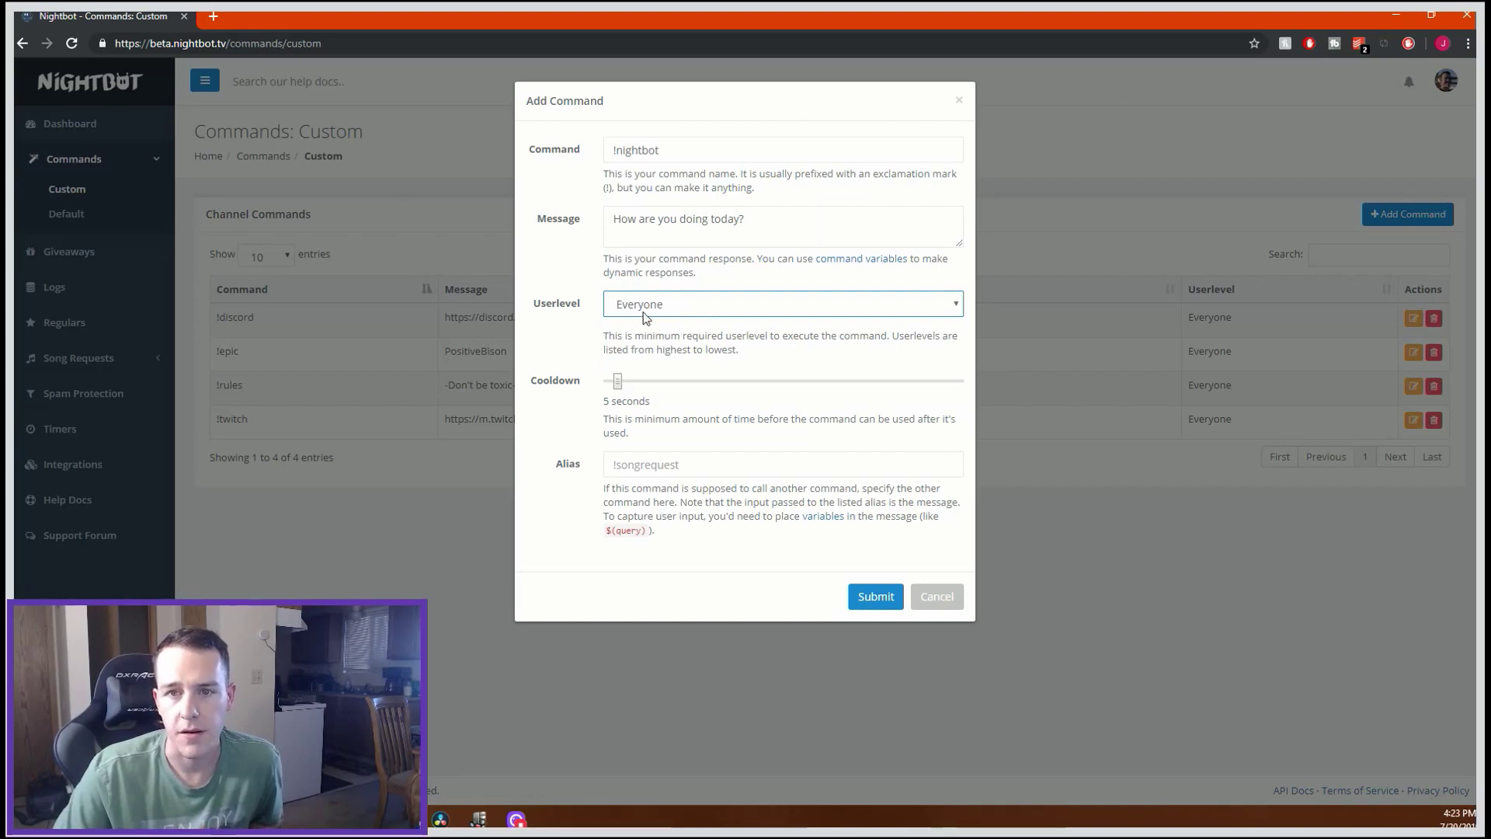
left_click(618, 381)
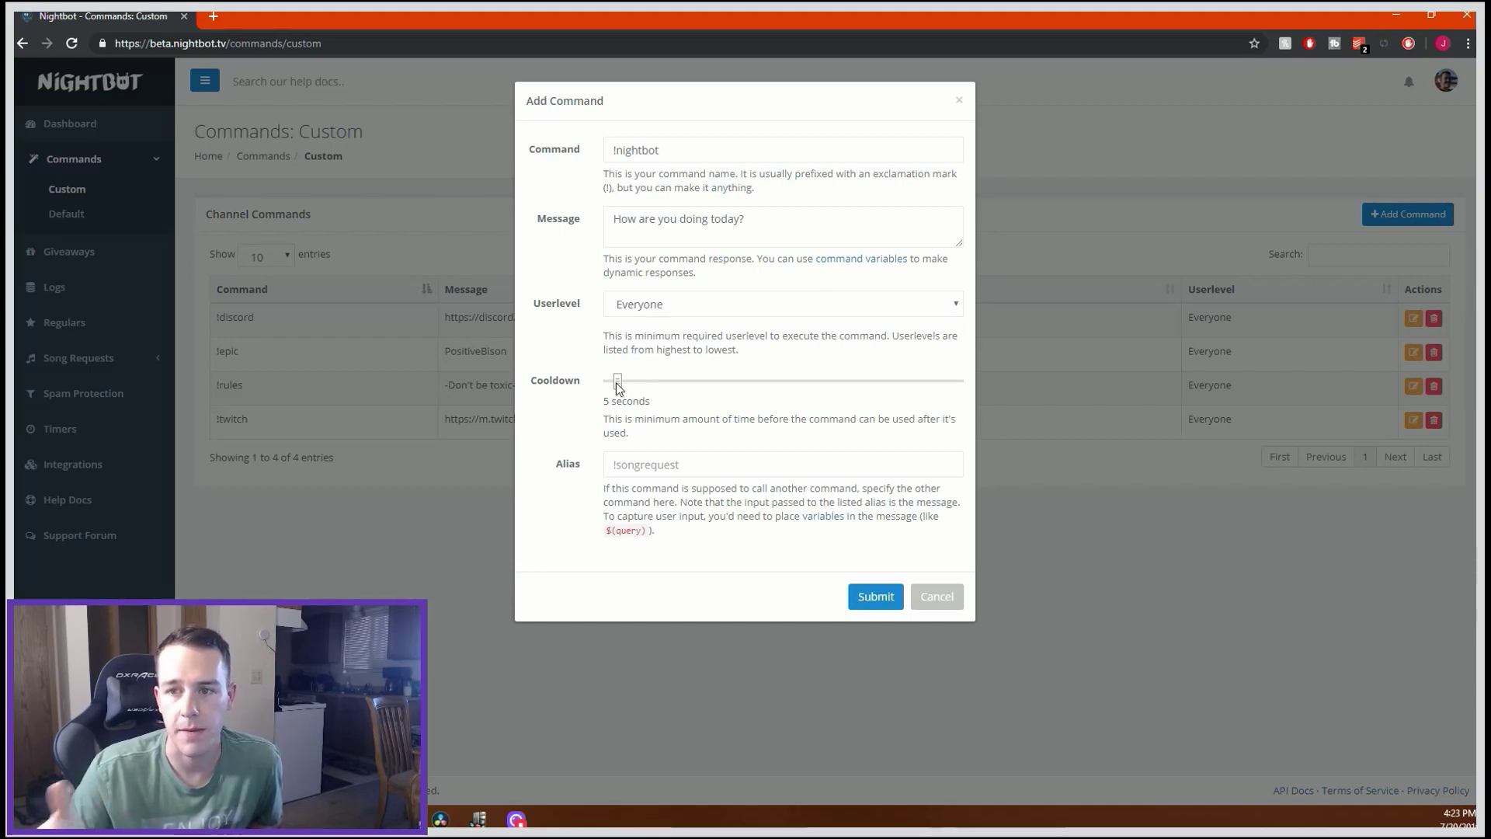
left_click_drag(617, 383, 641, 382)
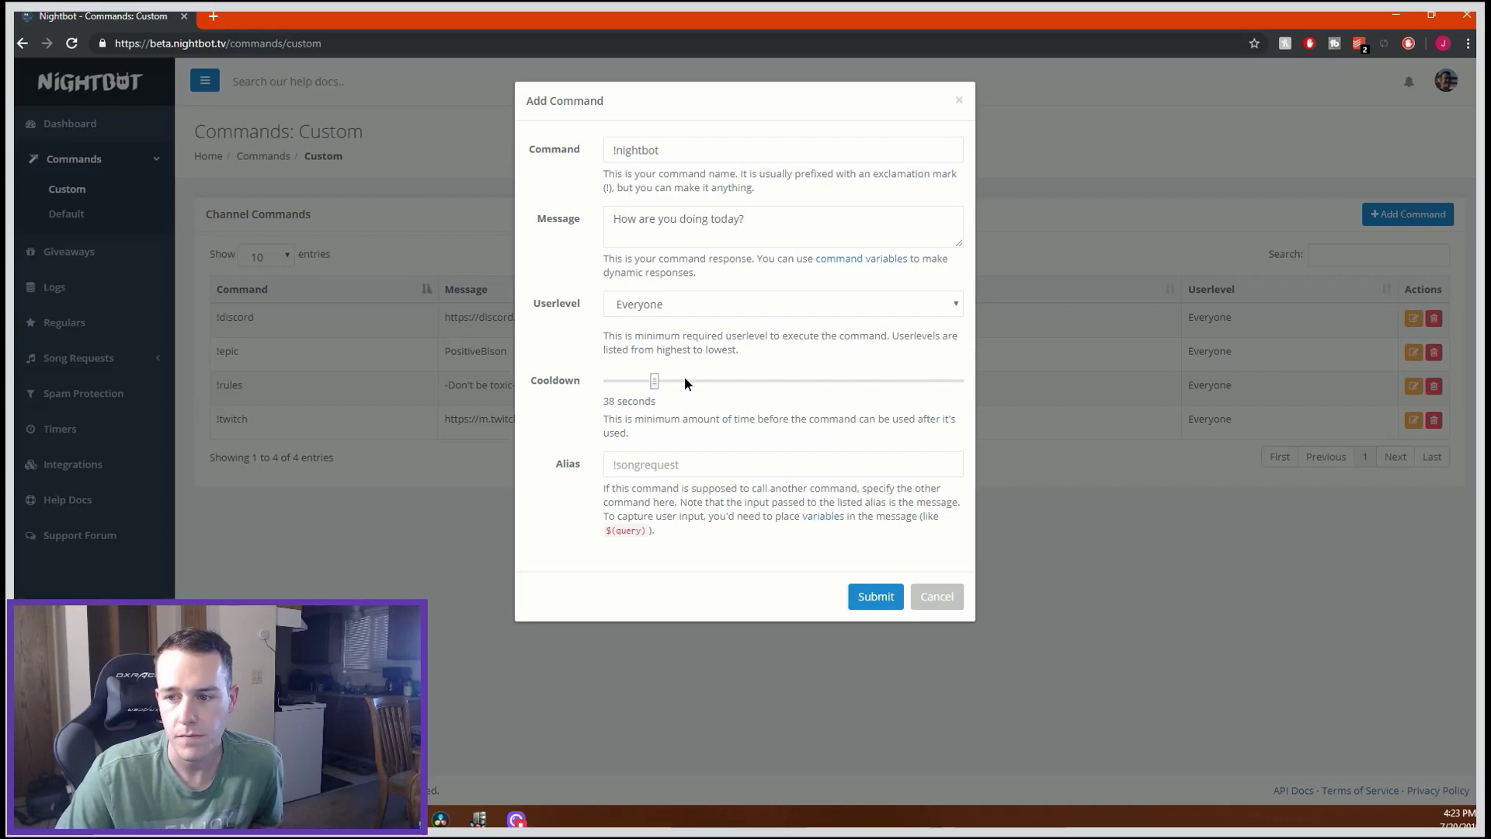
left_click_drag(753, 380, 623, 379)
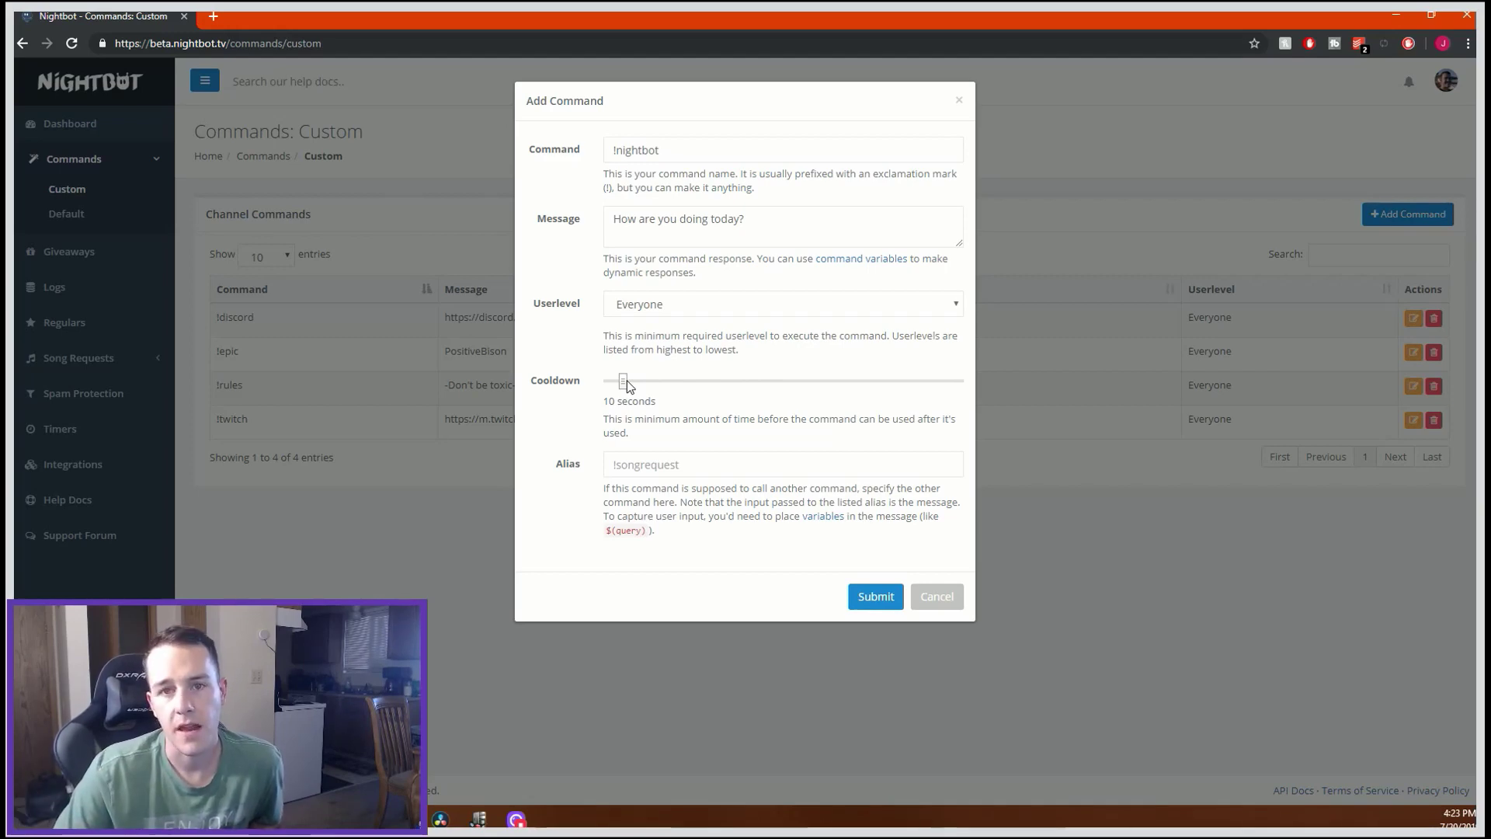
left_click_drag(620, 382, 617, 382)
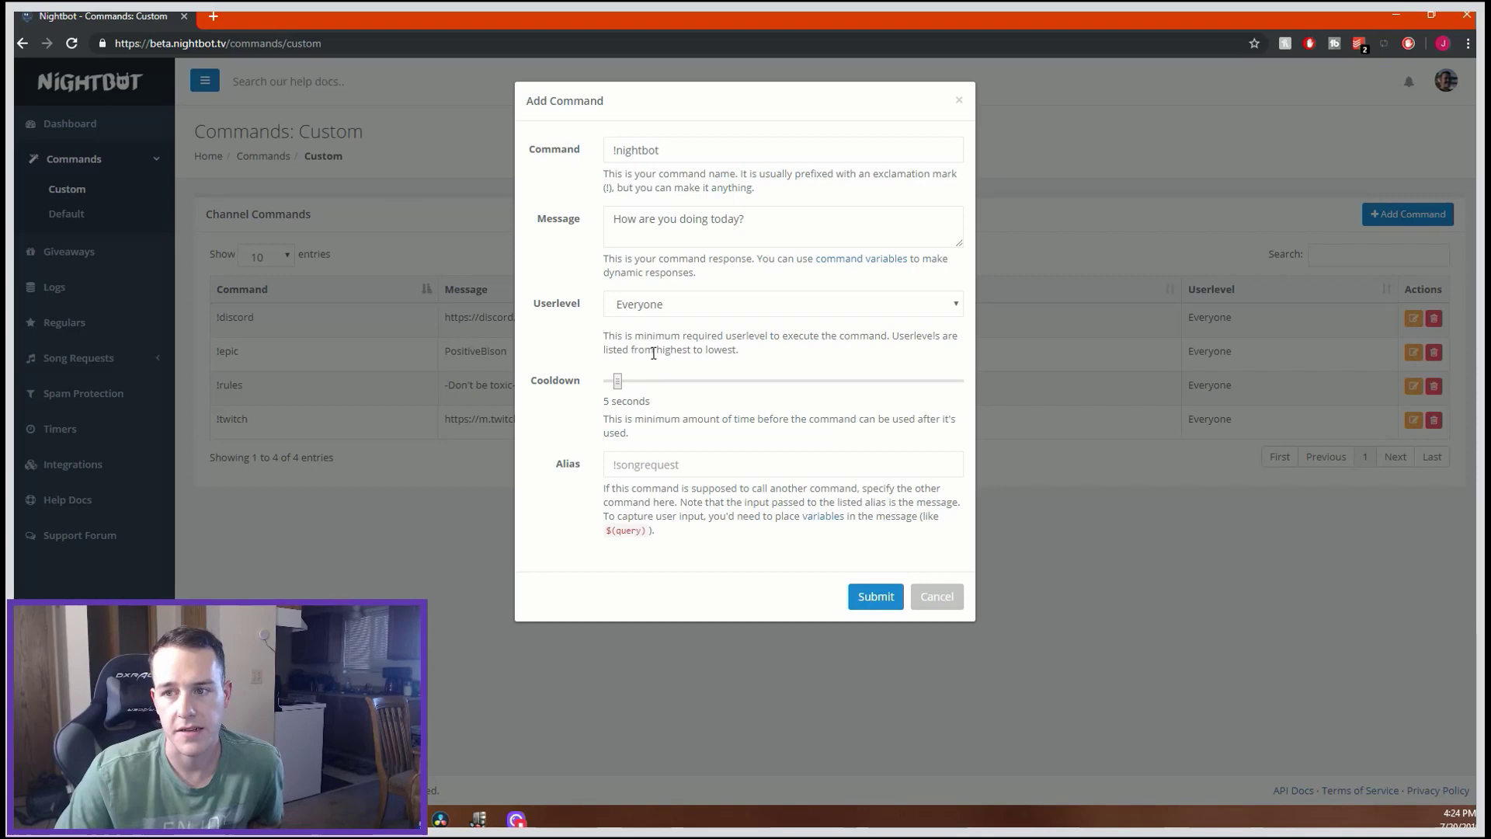
left_click(685, 460)
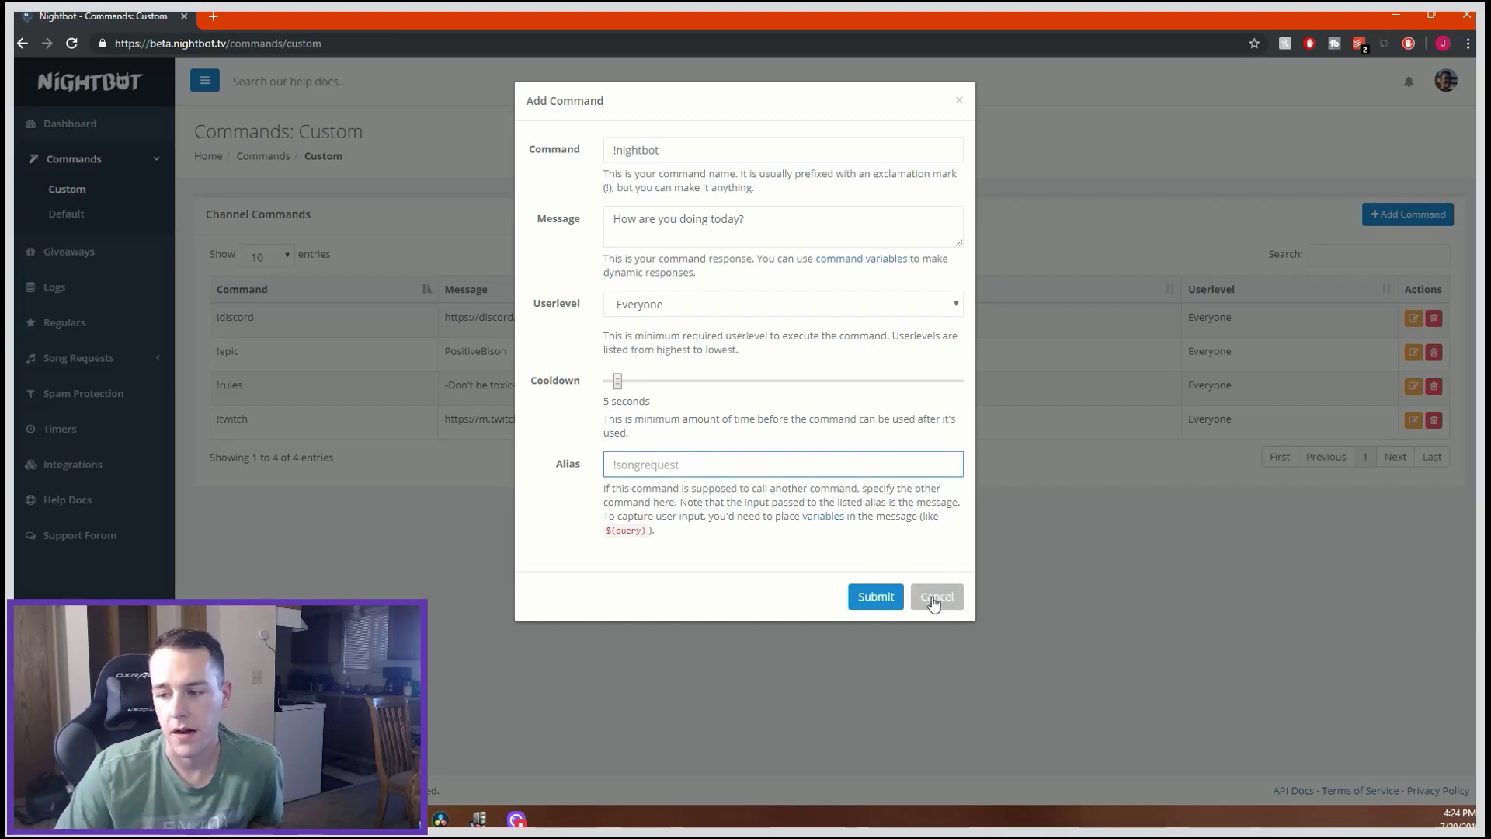
left_click(877, 598)
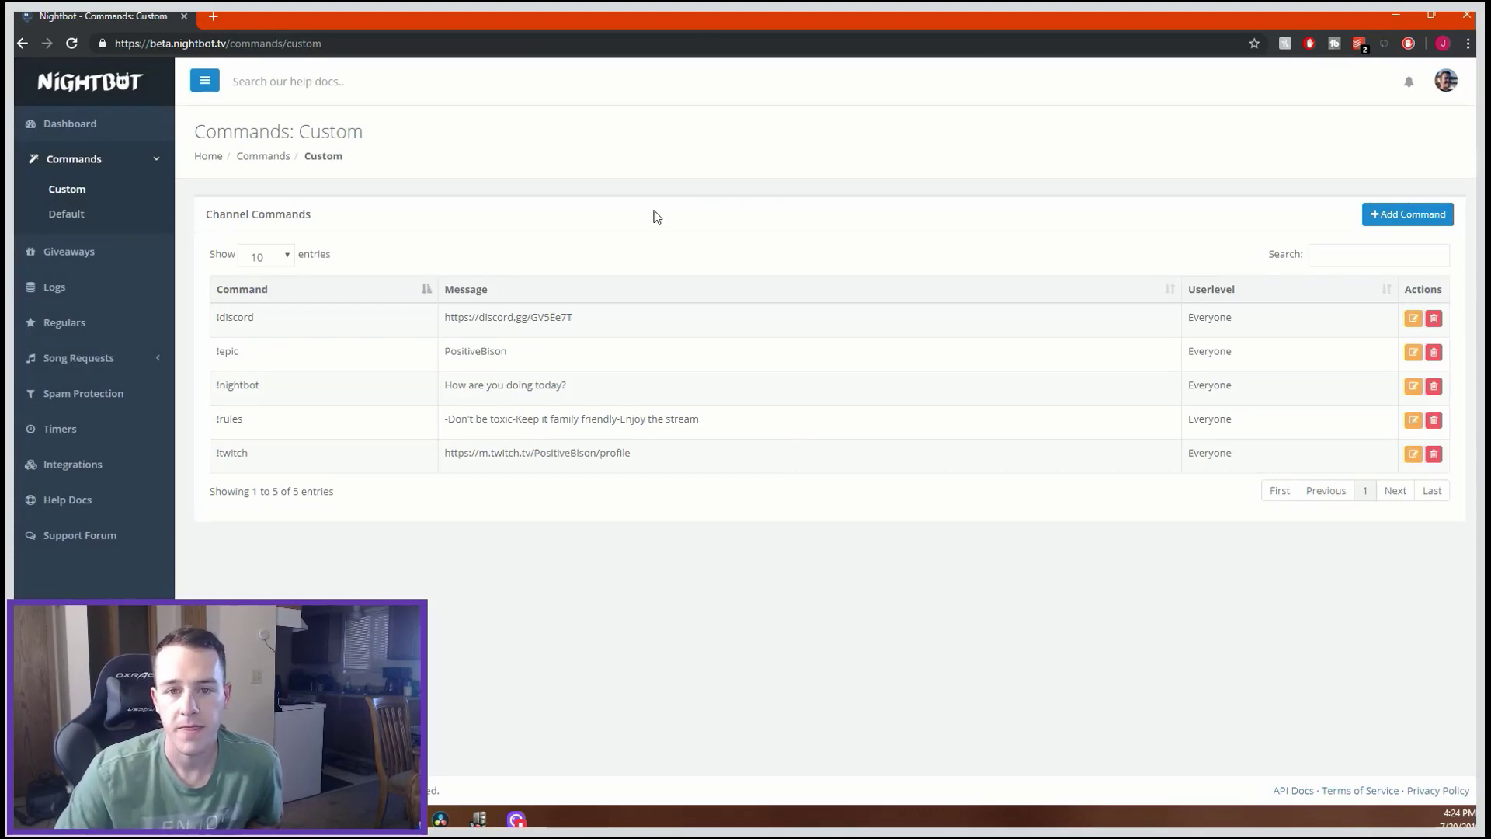
- Under Default commands, disable commercial, filters, game, poll, regulars and songs, then go to Logs
left_click(77, 214)
scroll(618, 292, "down", 2)
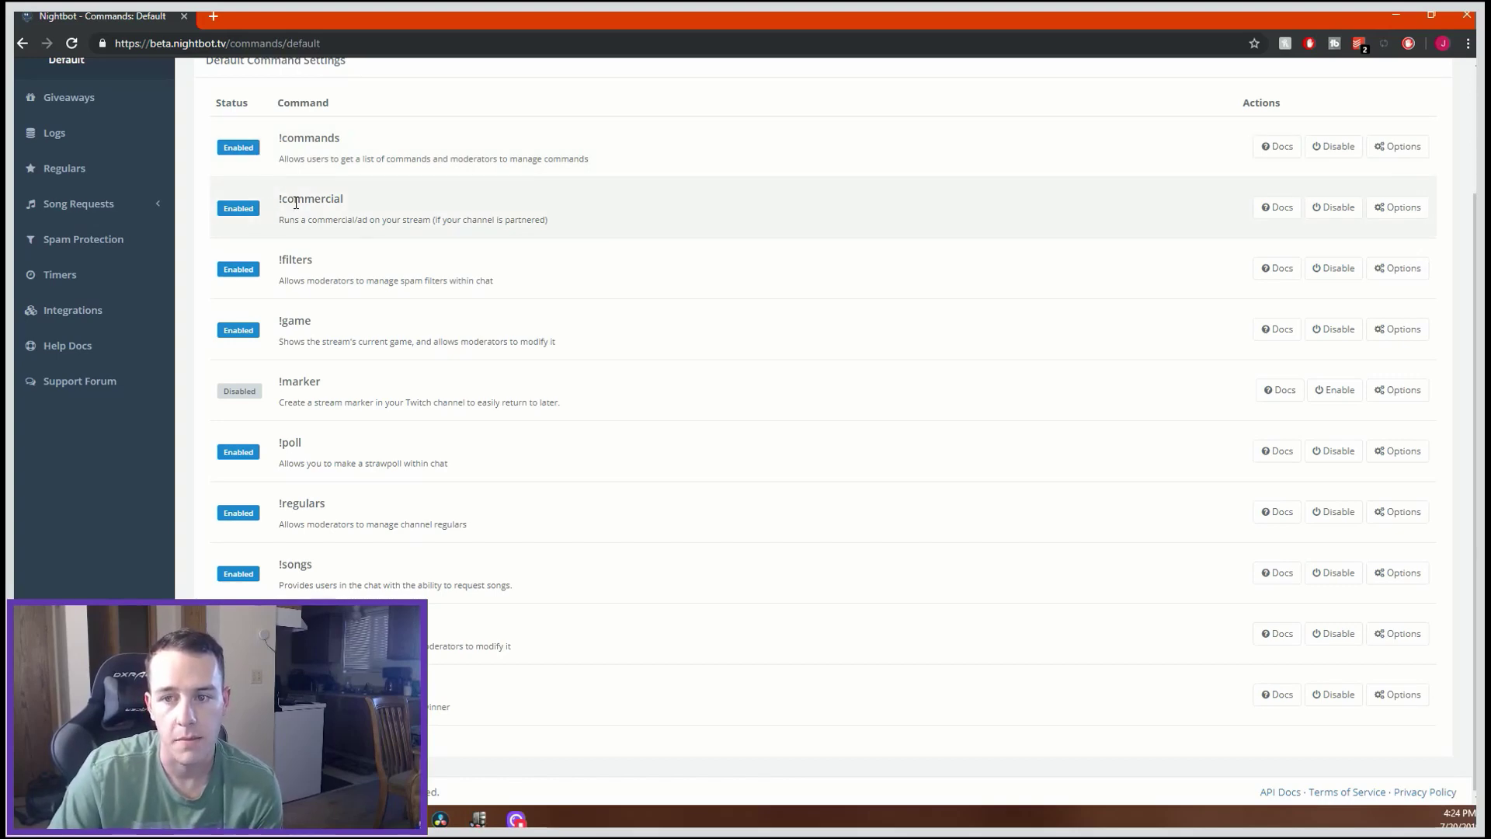
left_click(1332, 206)
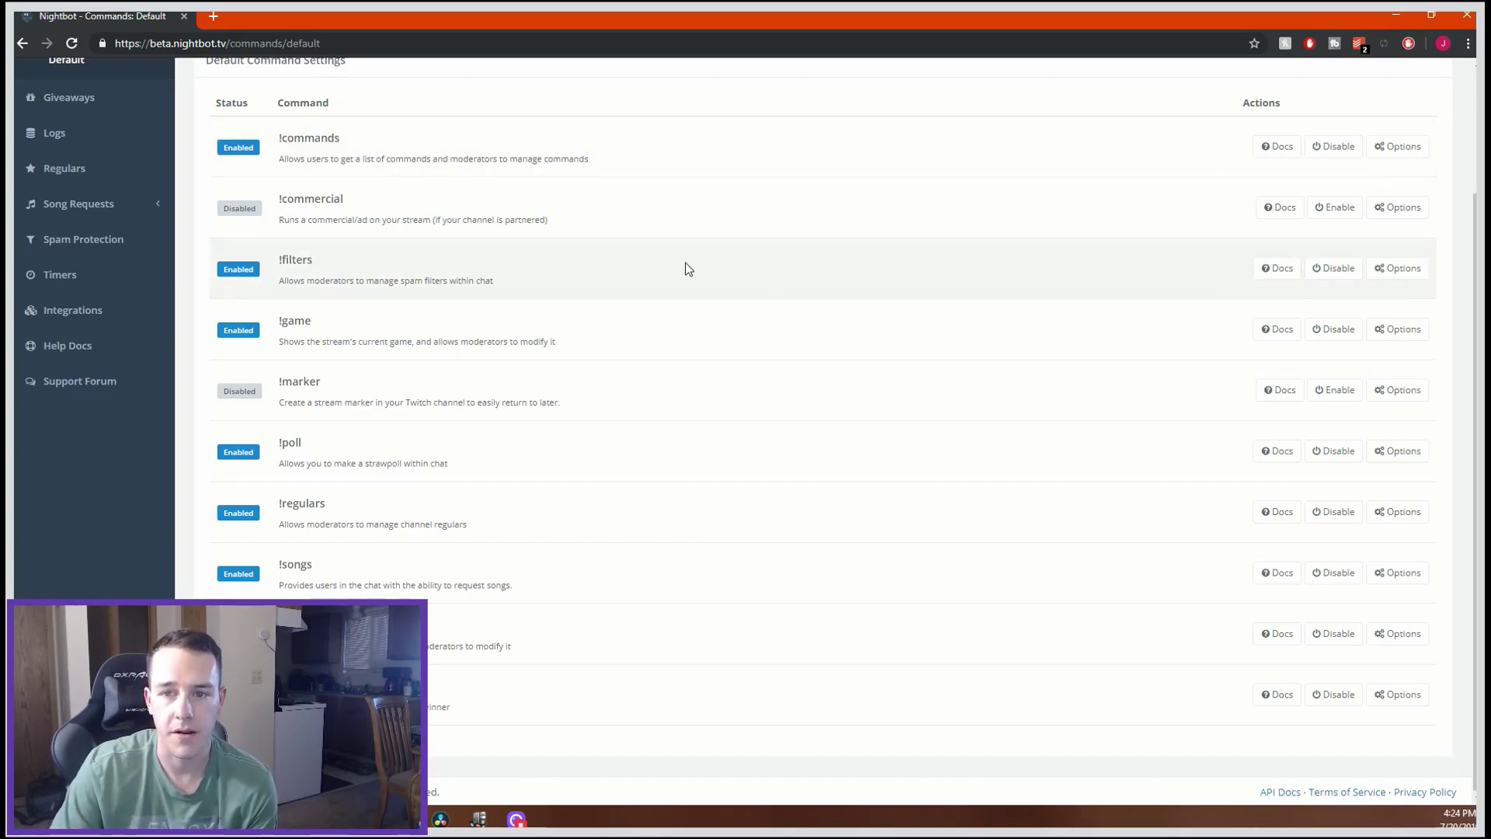
left_click(1338, 278)
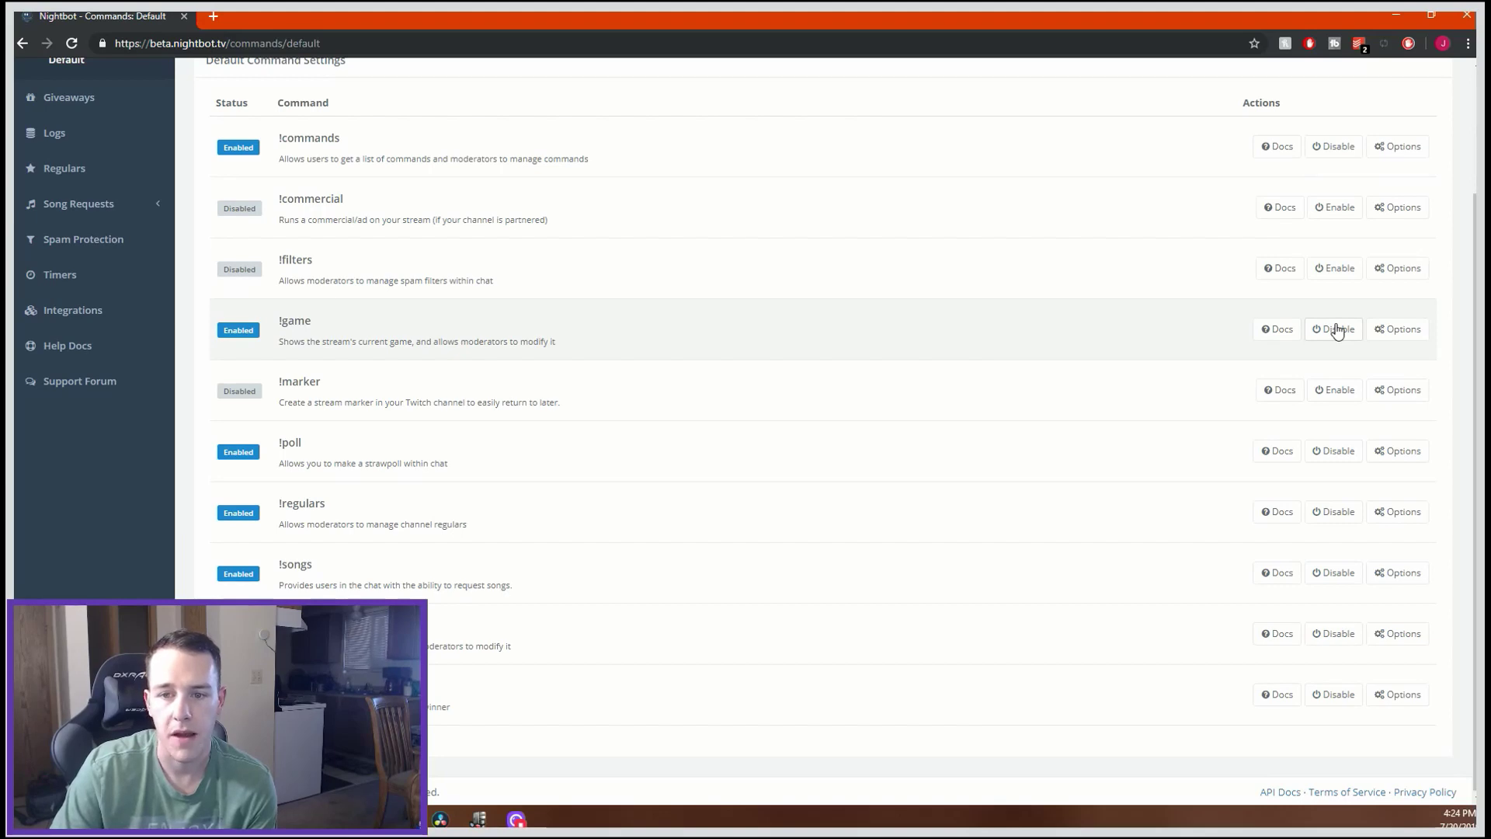
left_click(1335, 330)
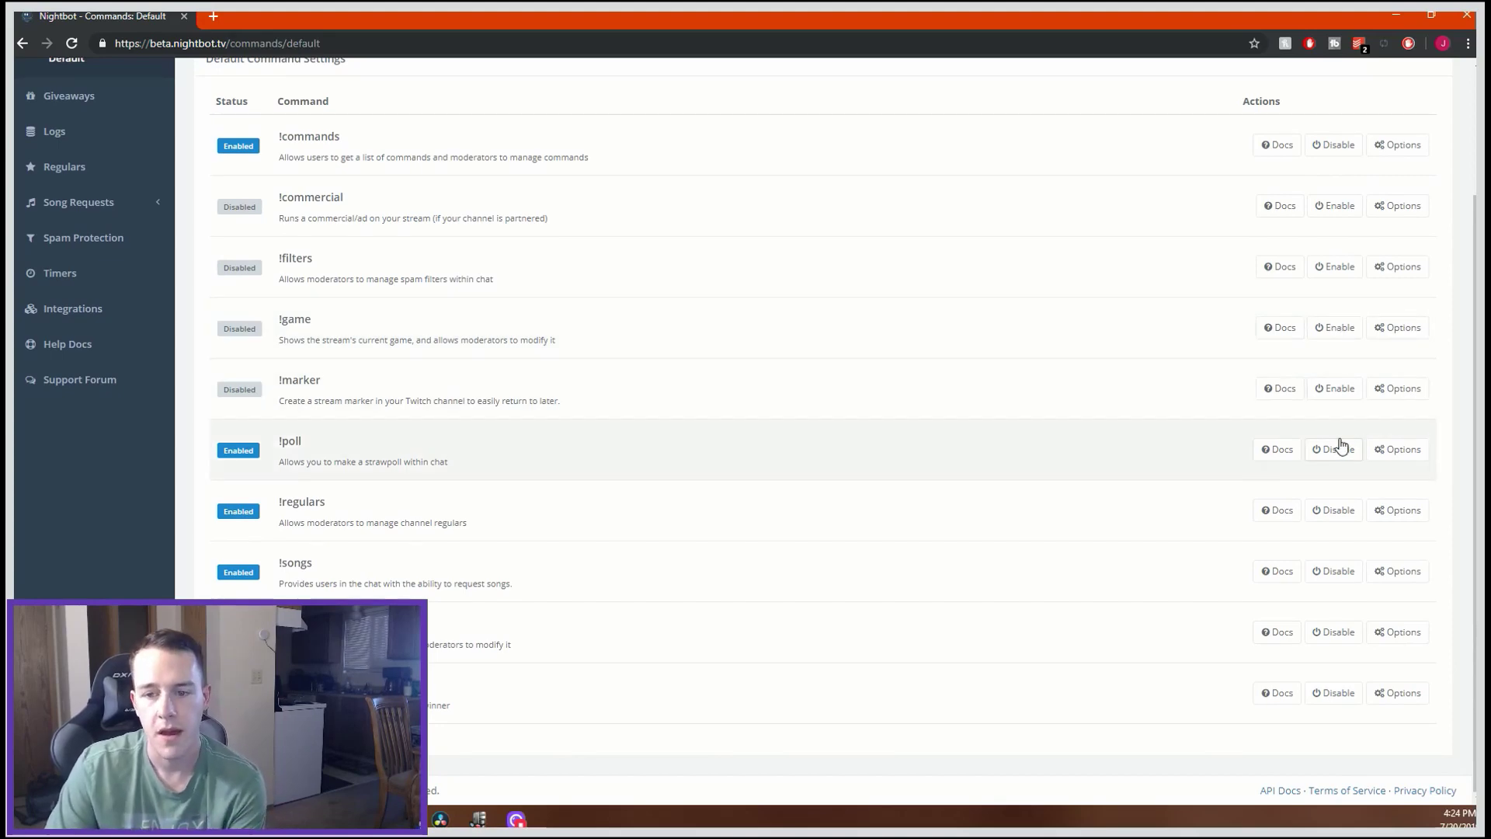
left_click(1340, 448)
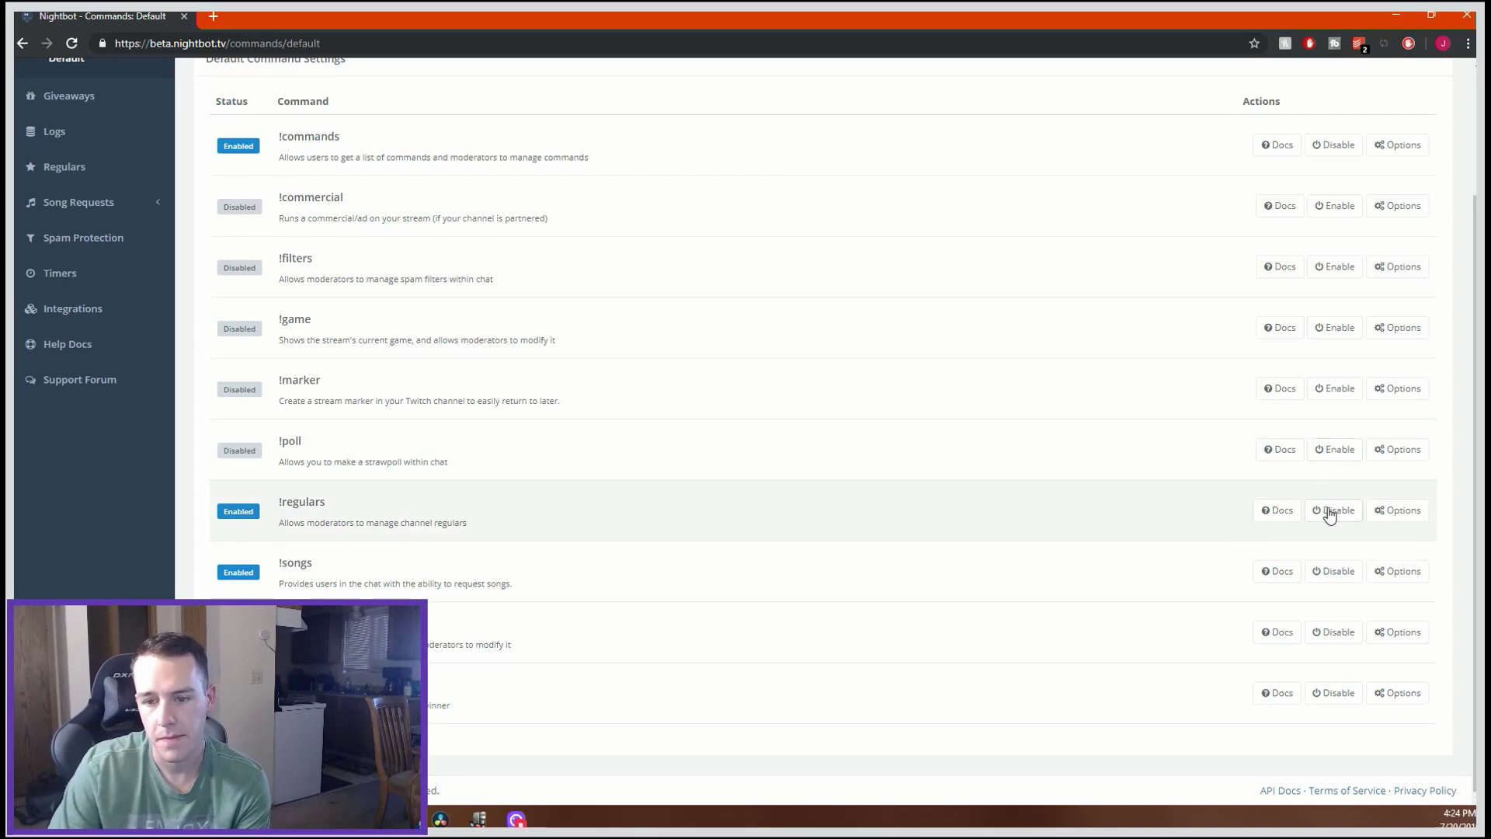
left_click(1329, 513)
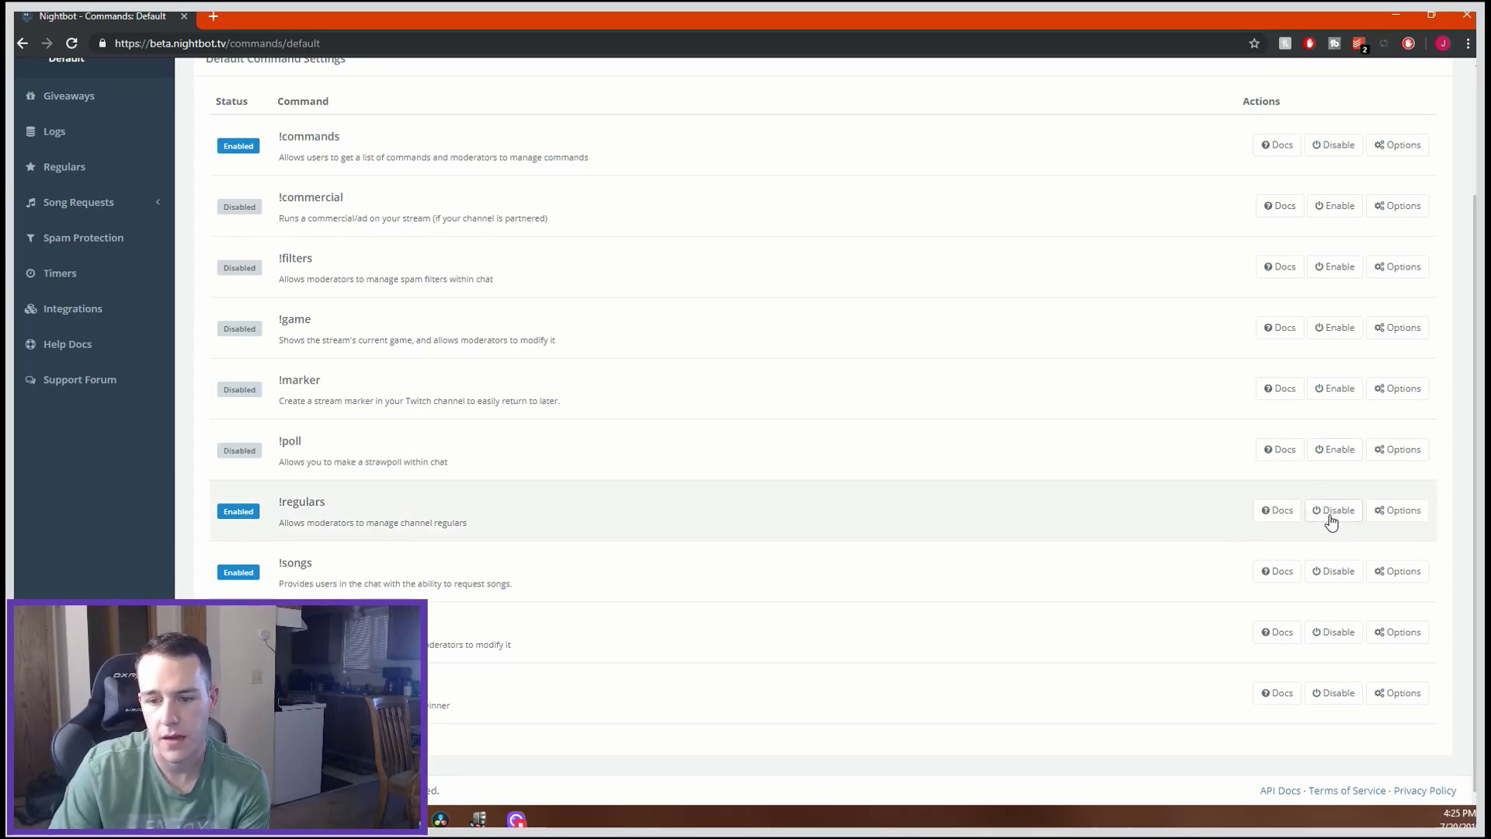
left_click(1335, 573)
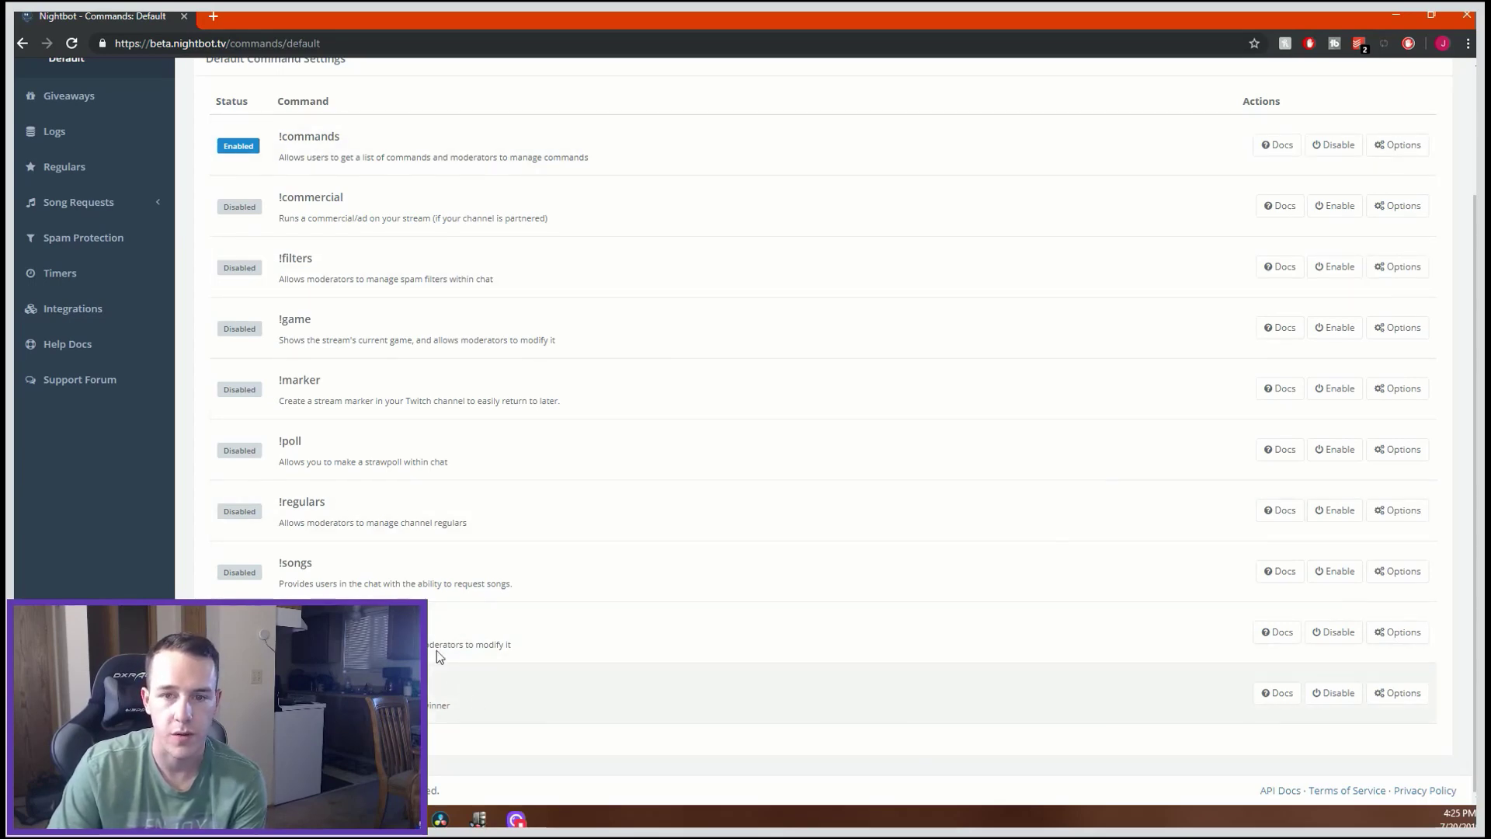
left_click(56, 132)
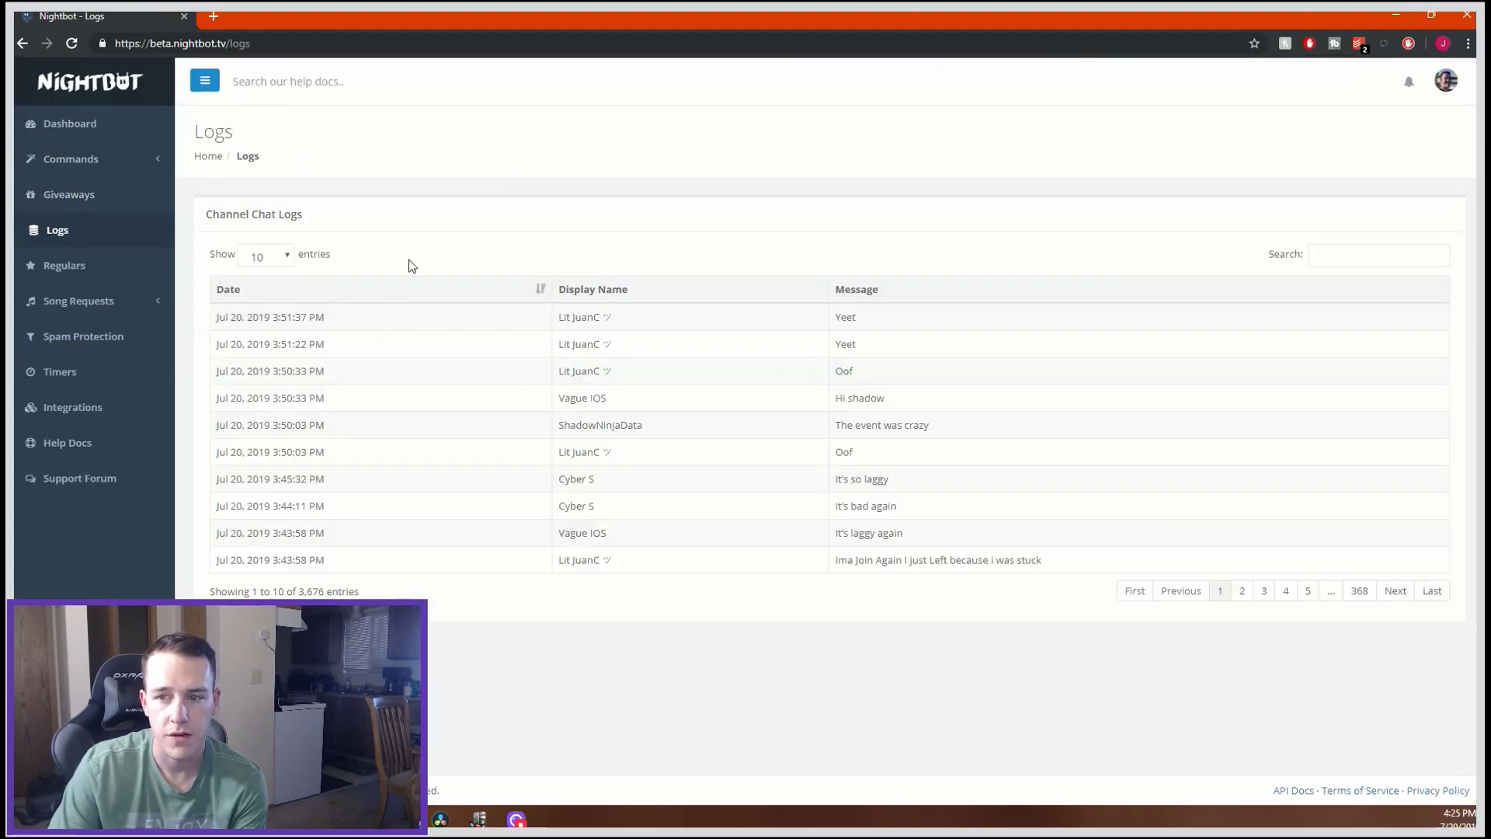
- Set the chat log to show 100 entries per page, scroll through it, then go to Regulars
left_click_drag(812, 313, 1064, 565)
left_click(719, 459)
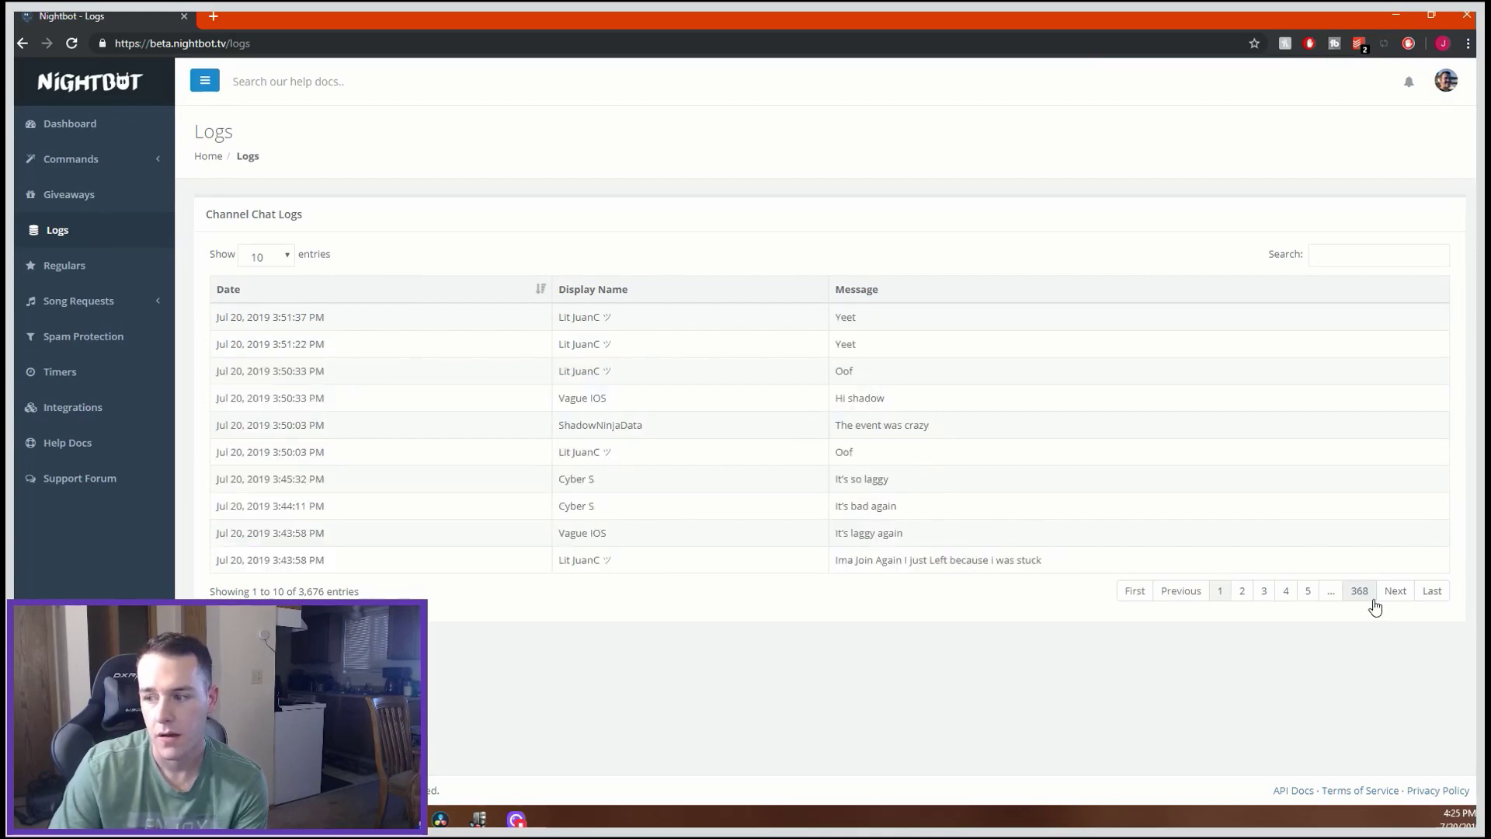
left_click(275, 254)
left_click(284, 322)
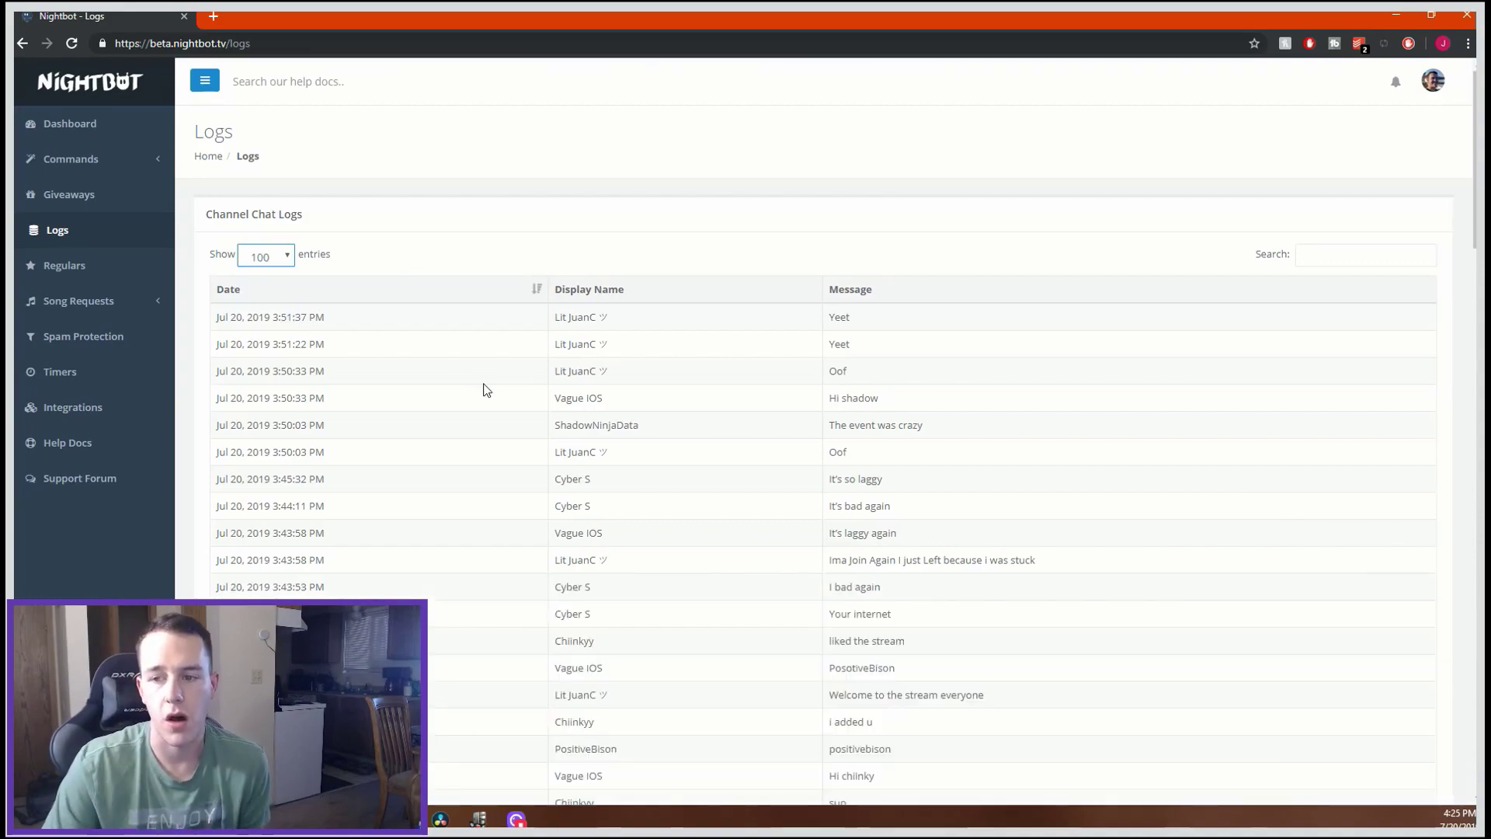
scroll(483, 389, "down", 15)
scroll(483, 411, "down", 8)
scroll(471, 402, "up", 20)
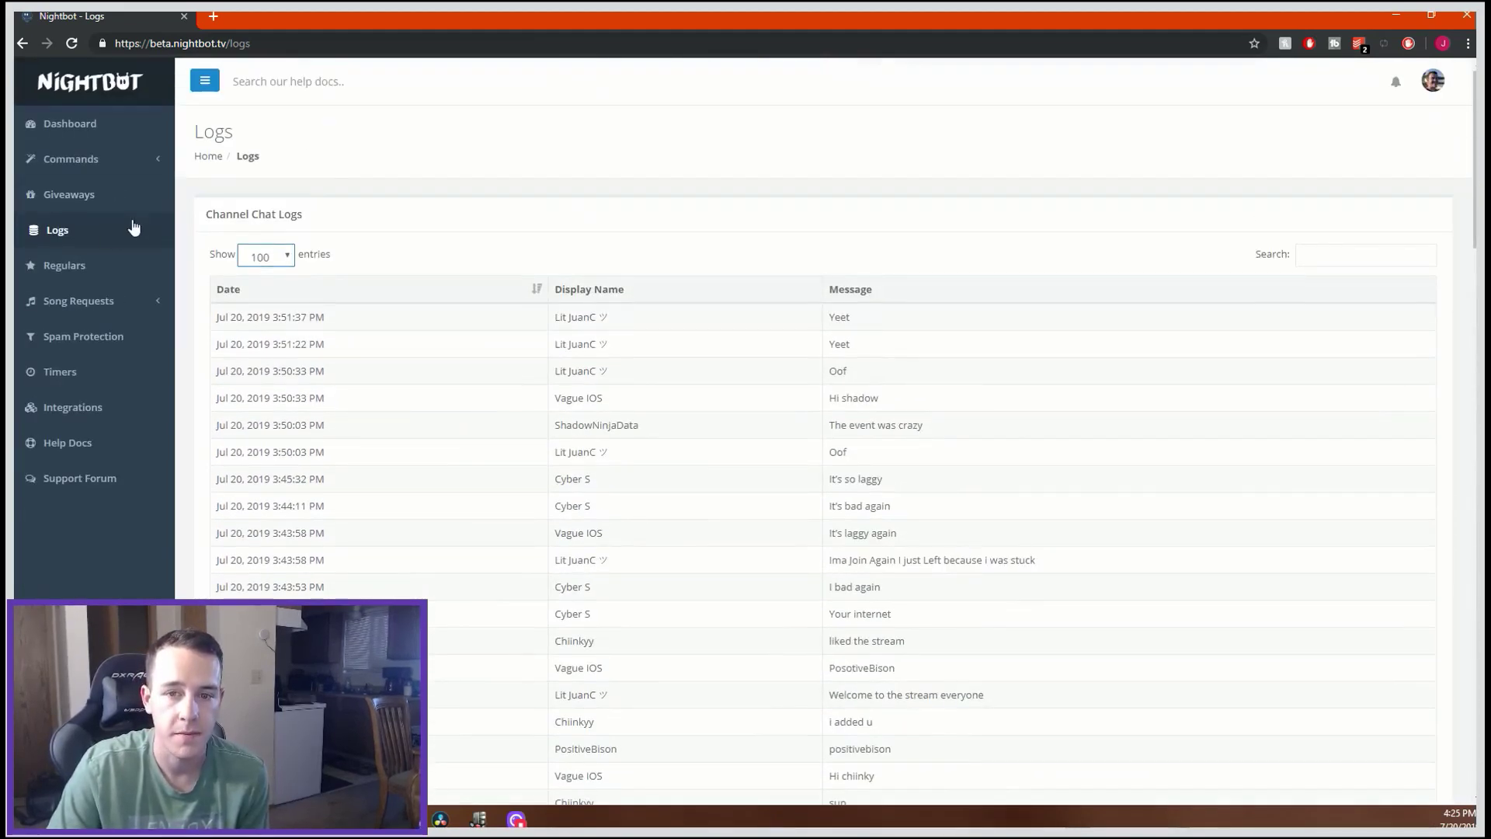
left_click(92, 268)
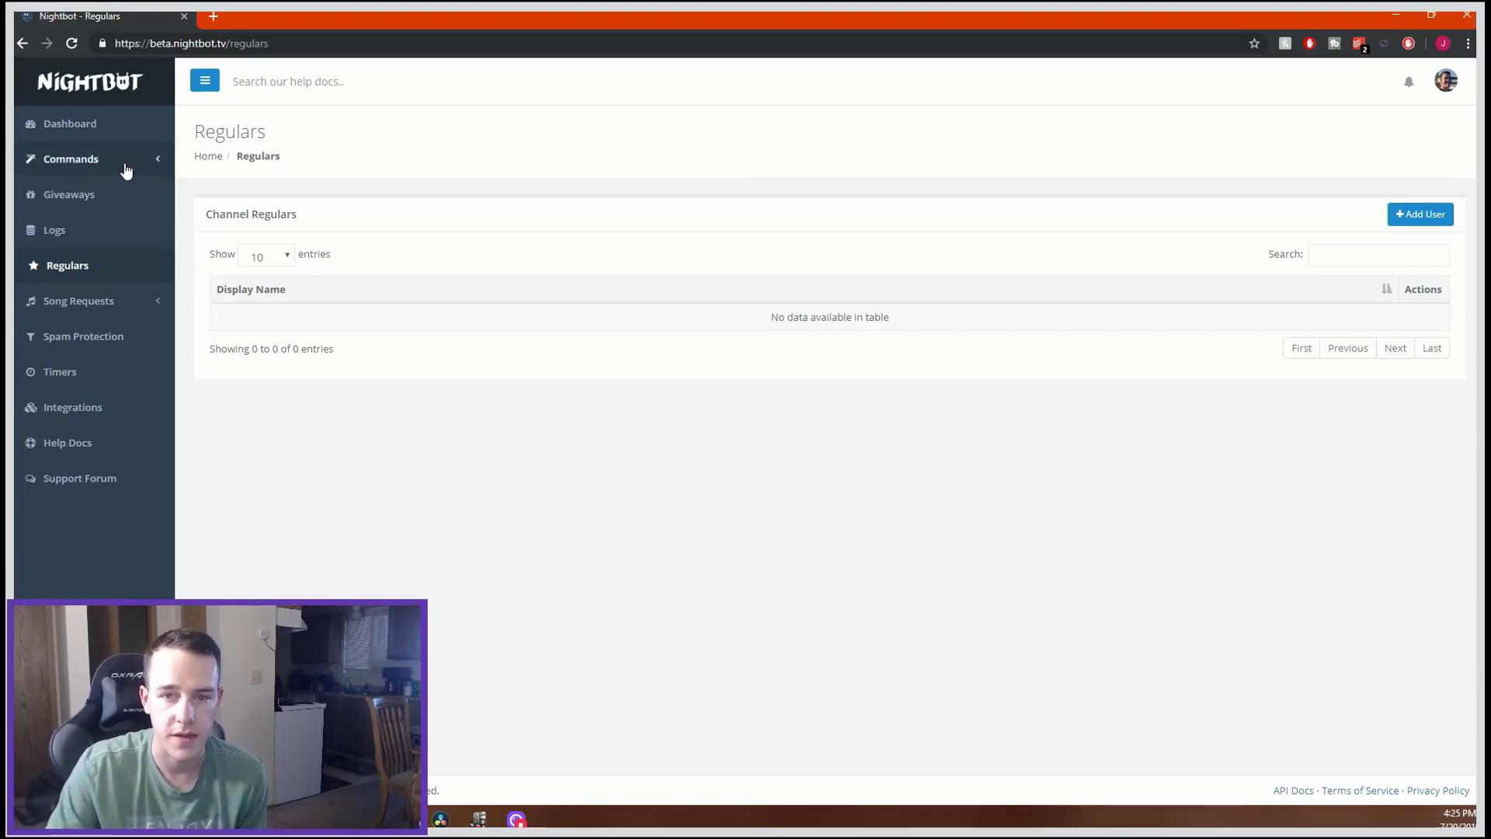
- Open the Song Requests AutoDJ player, then the Monstercat Playlist, then Spam Protection settings
left_click(115, 309)
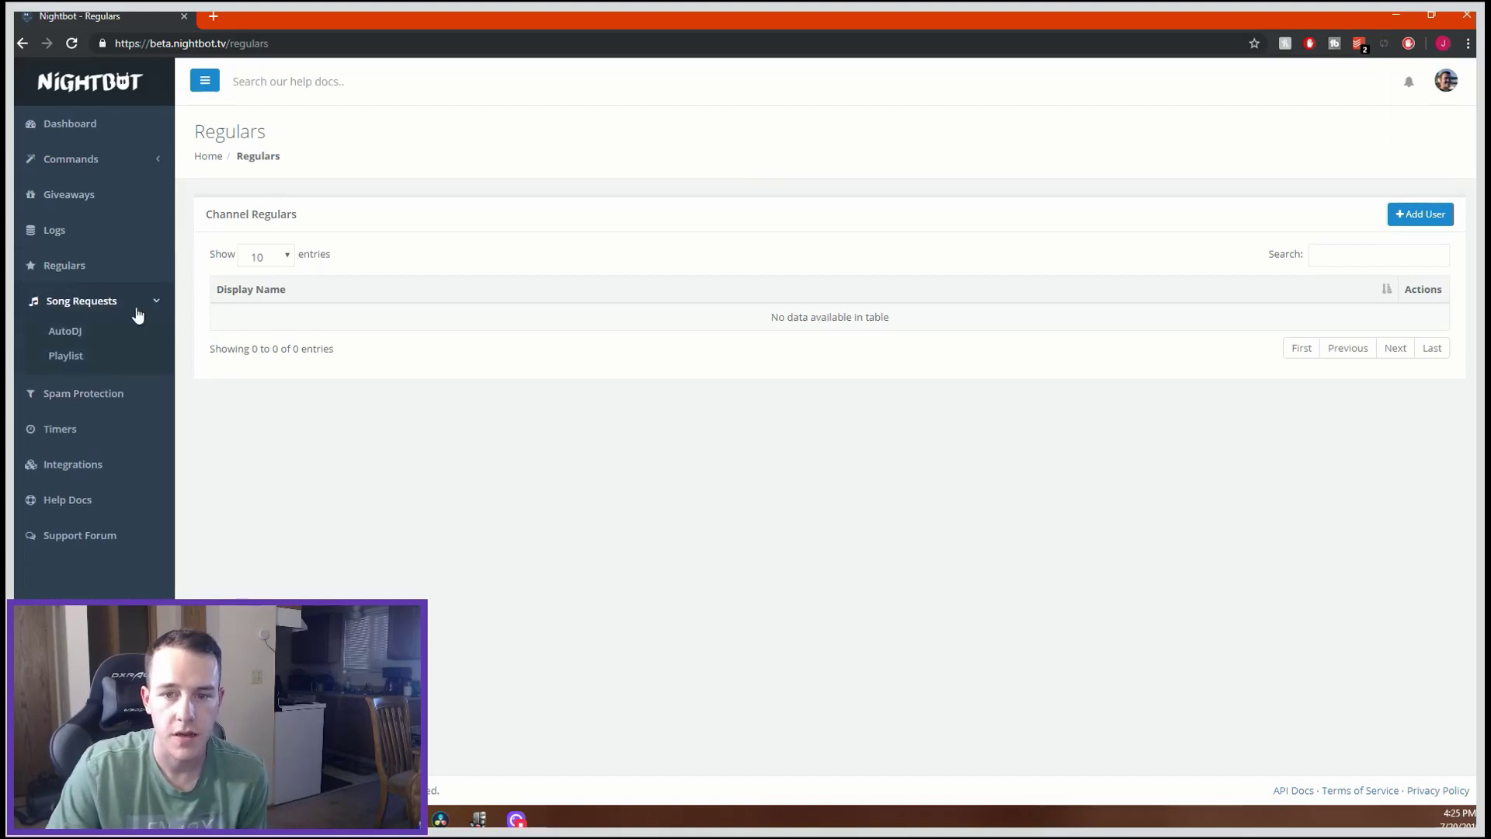
left_click(71, 332)
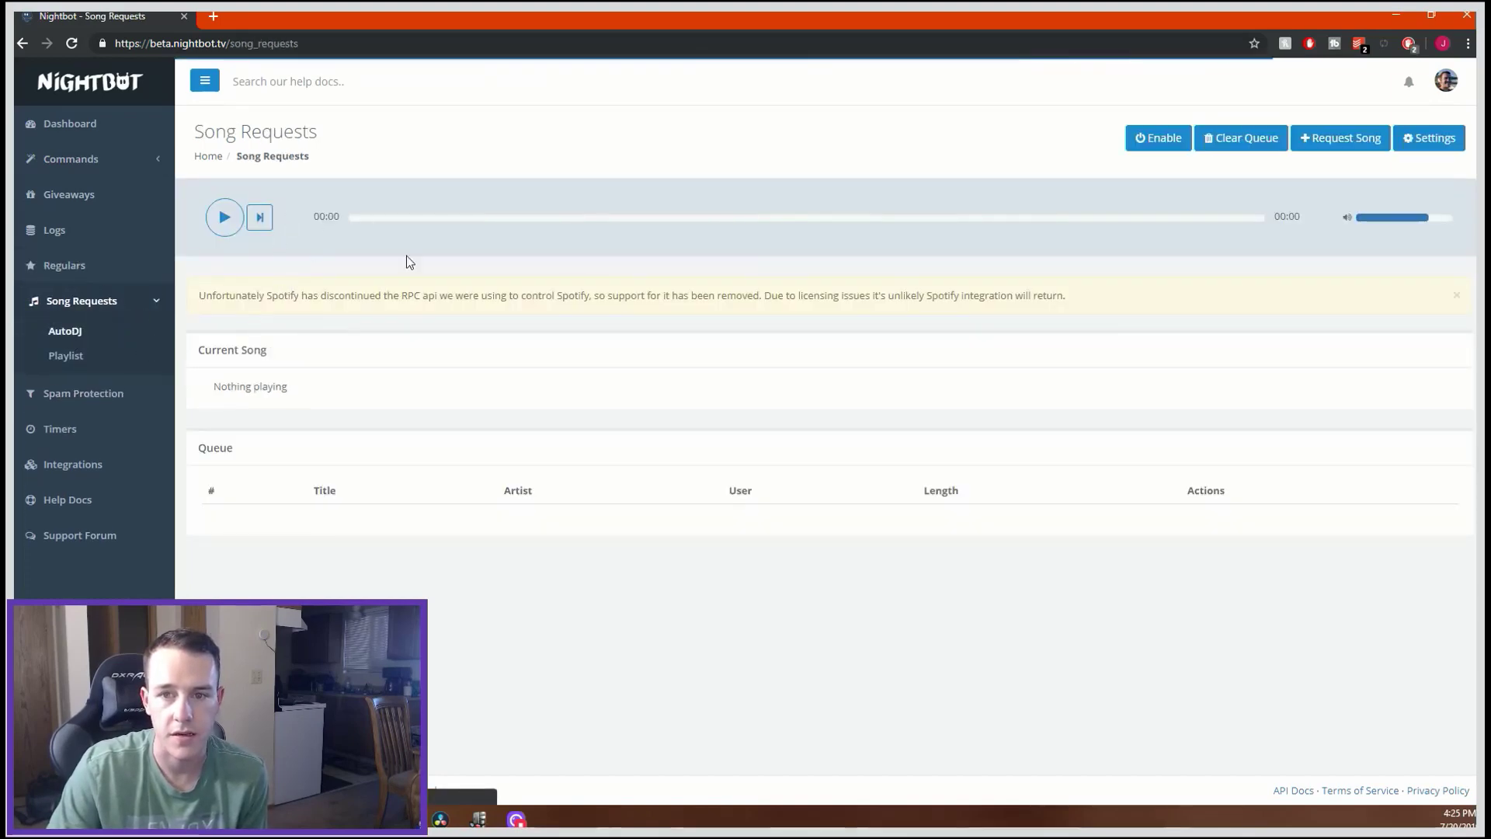
left_click_drag(299, 295, 1066, 304)
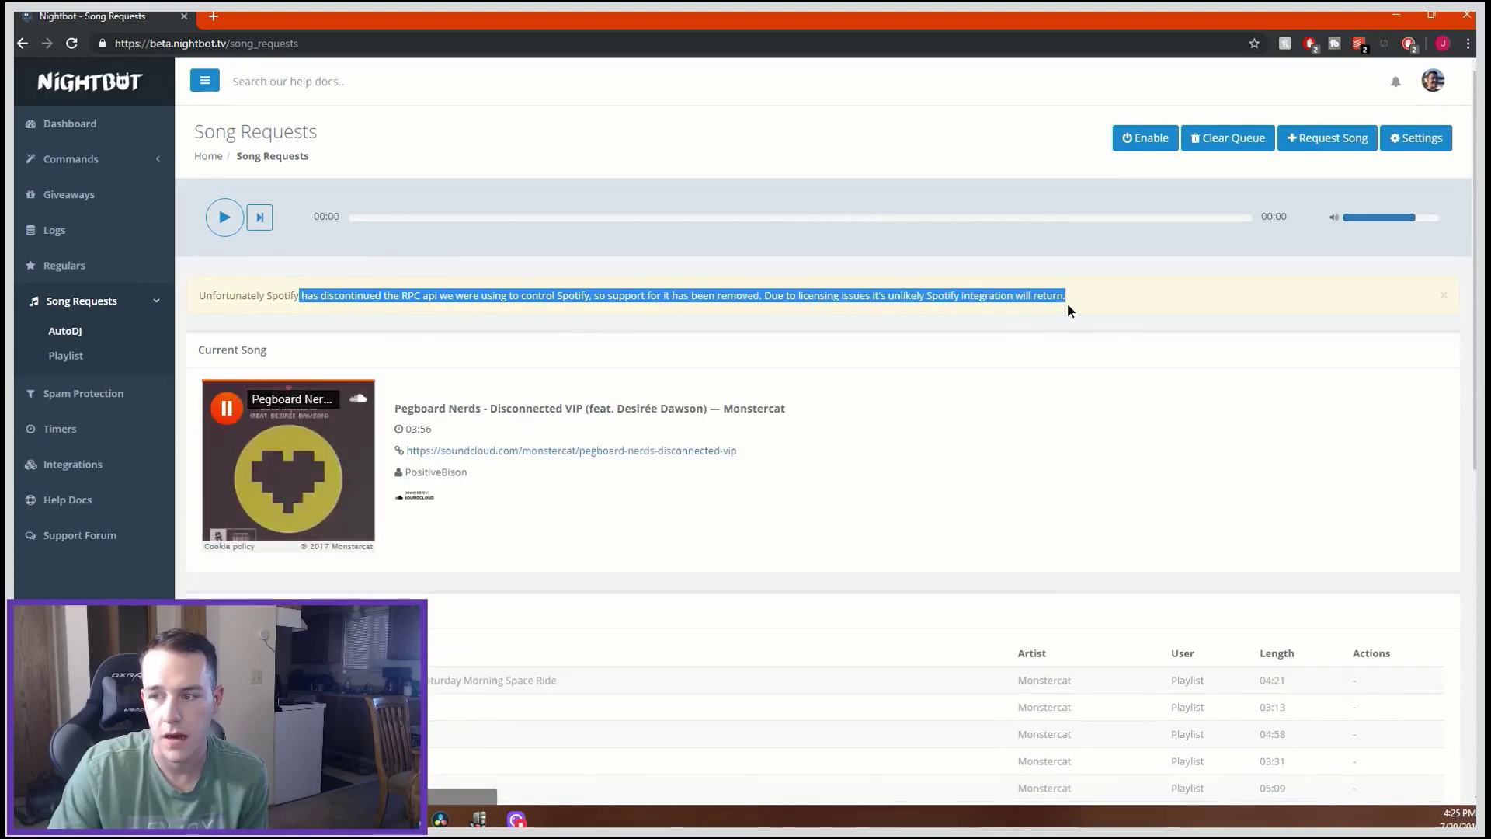
left_click(66, 354)
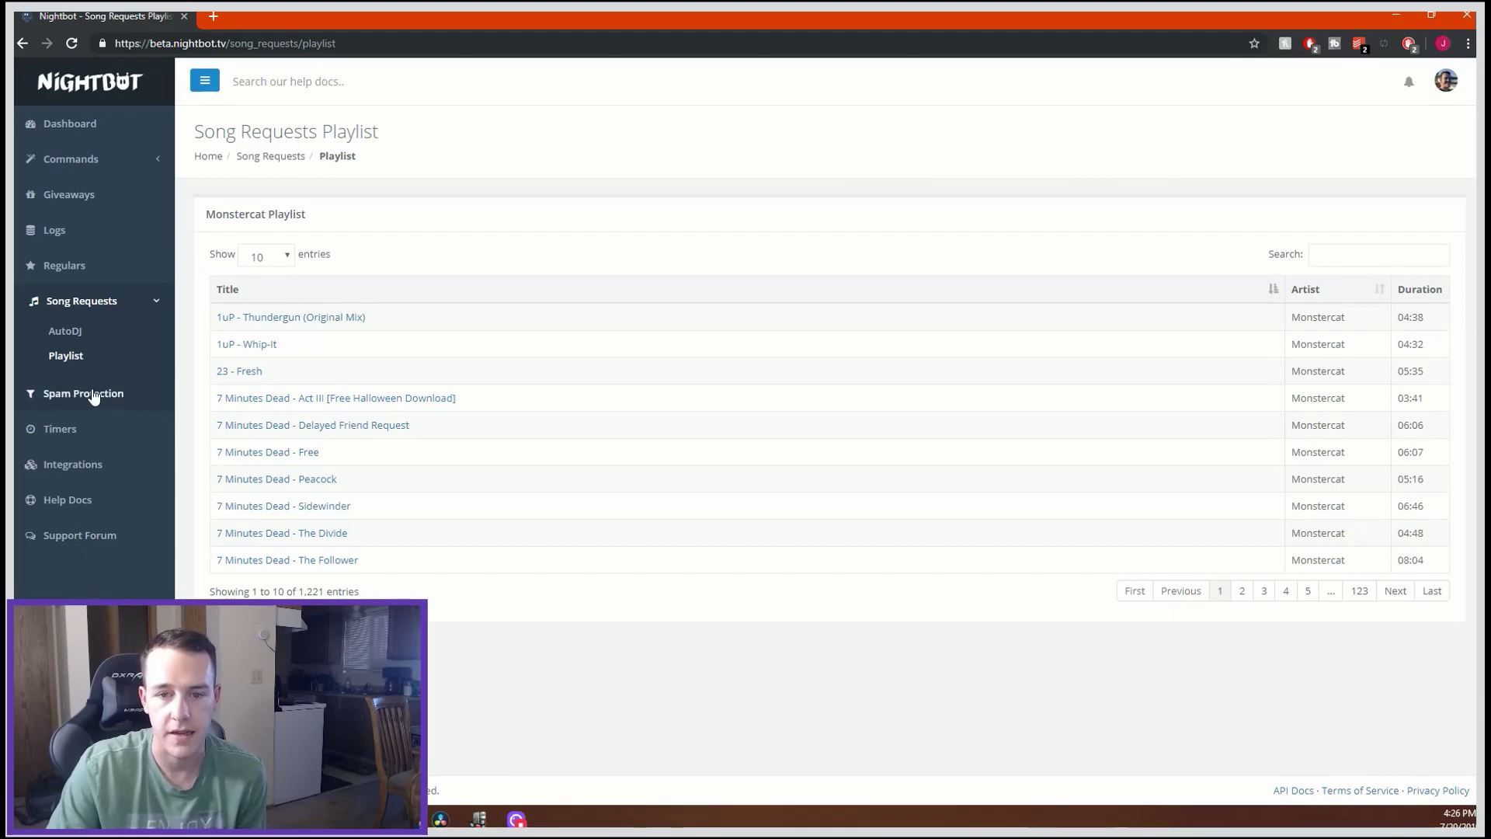
left_click(93, 394)
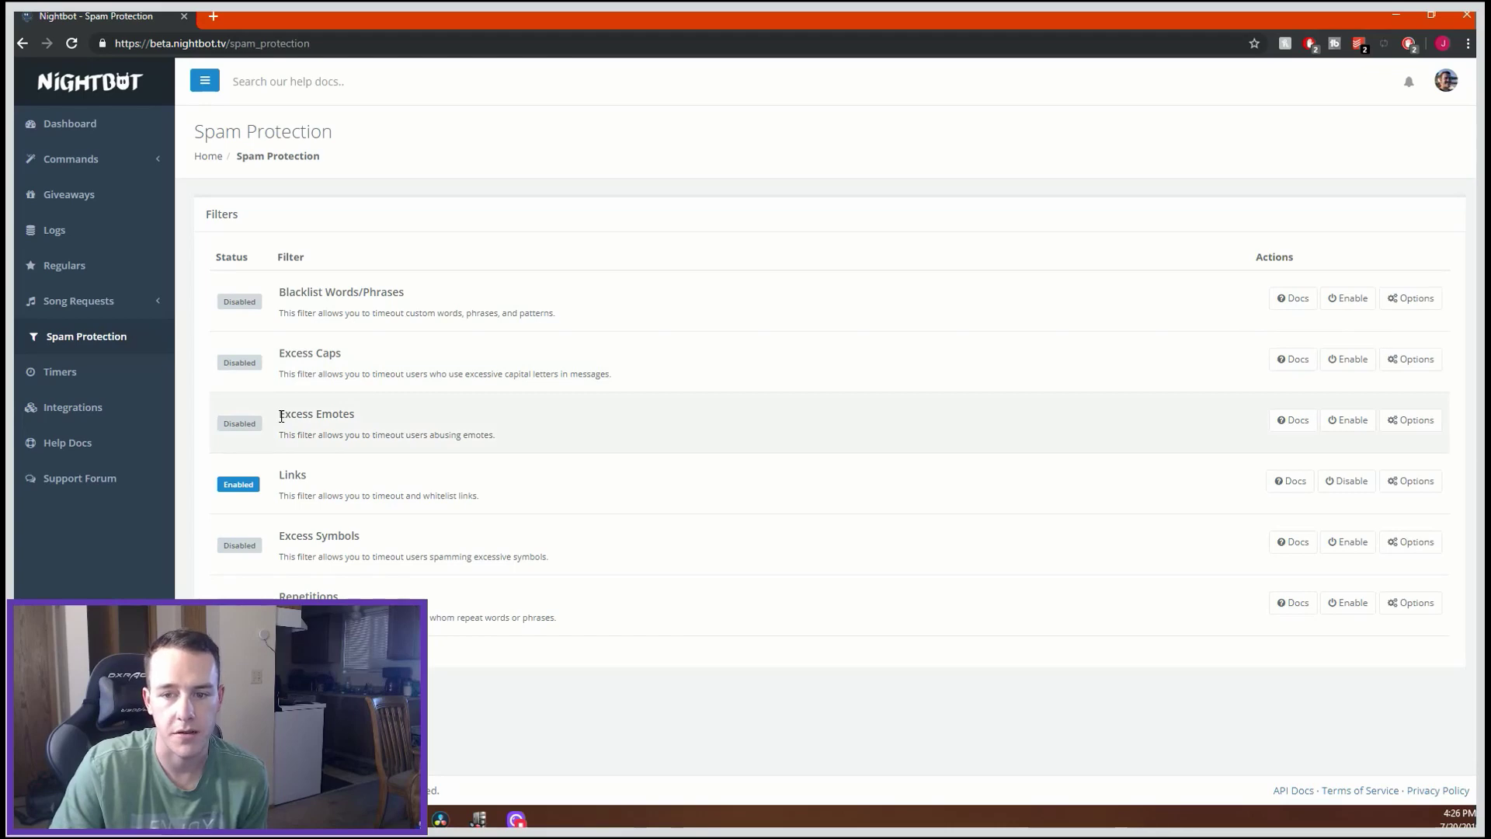
left_click_drag(281, 416, 343, 416)
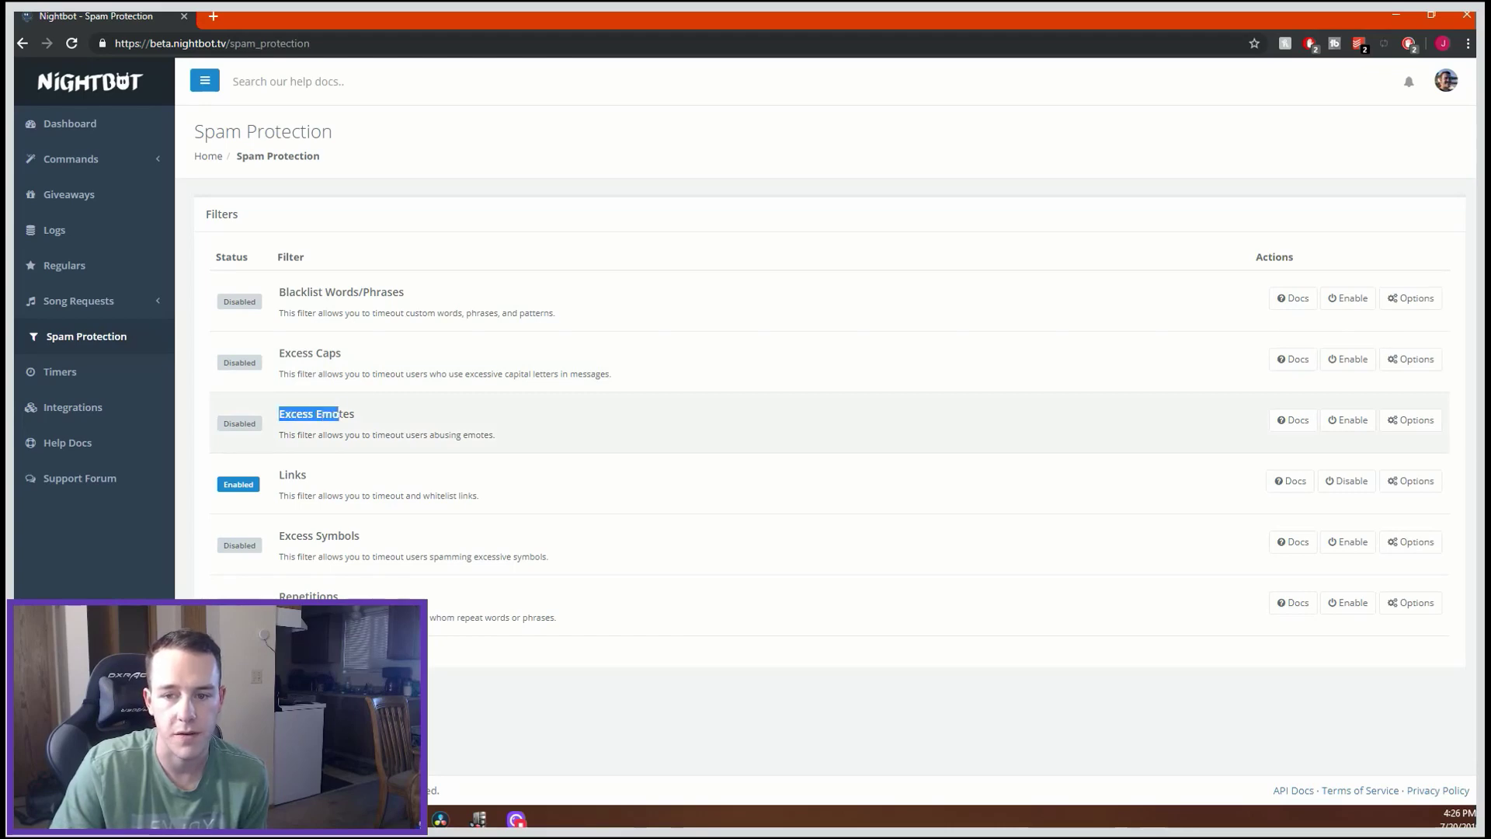
double_click(320, 356)
triple_click(321, 357)
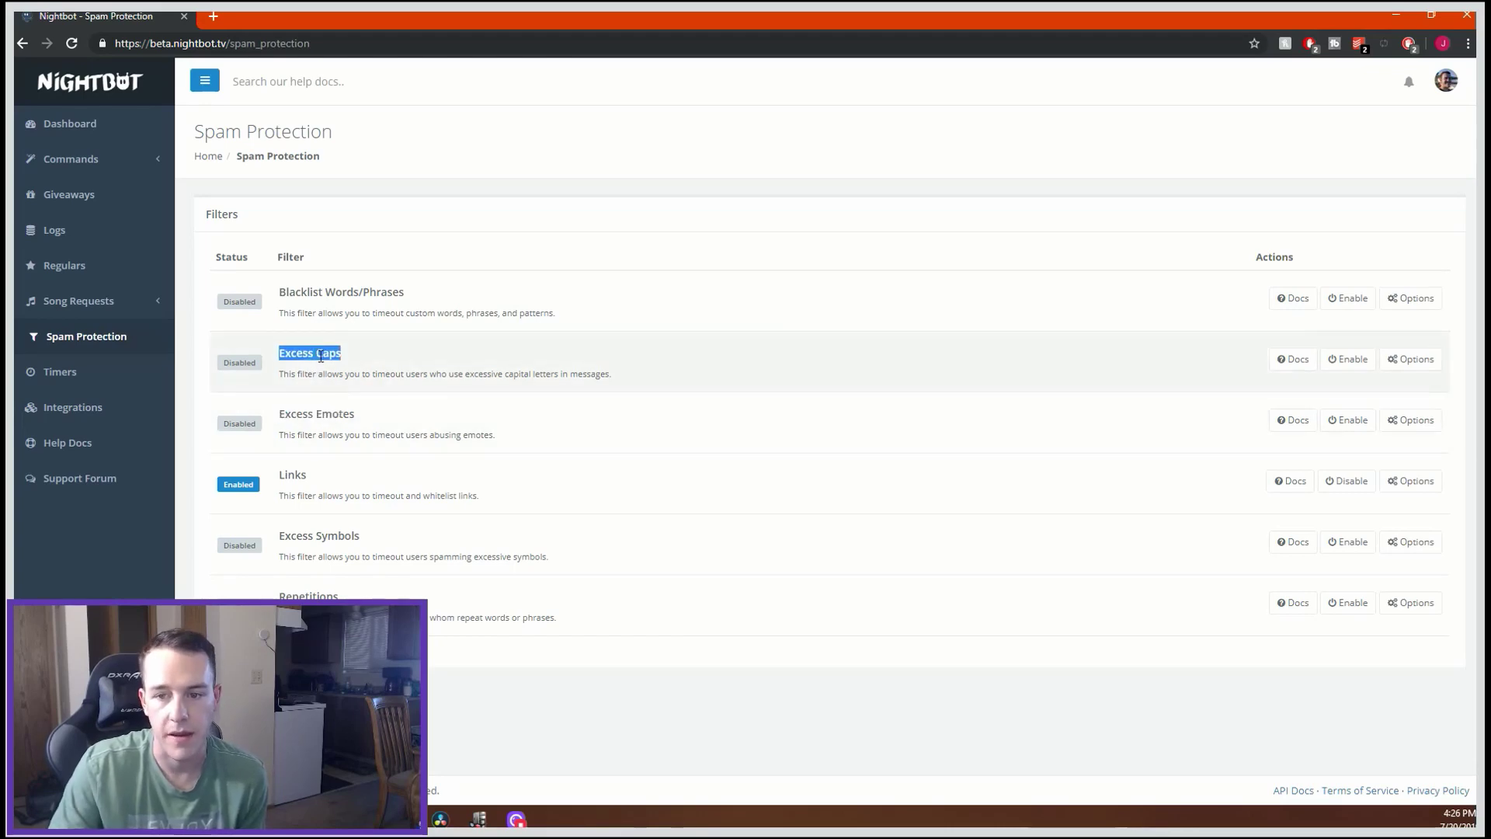
double_click(317, 289)
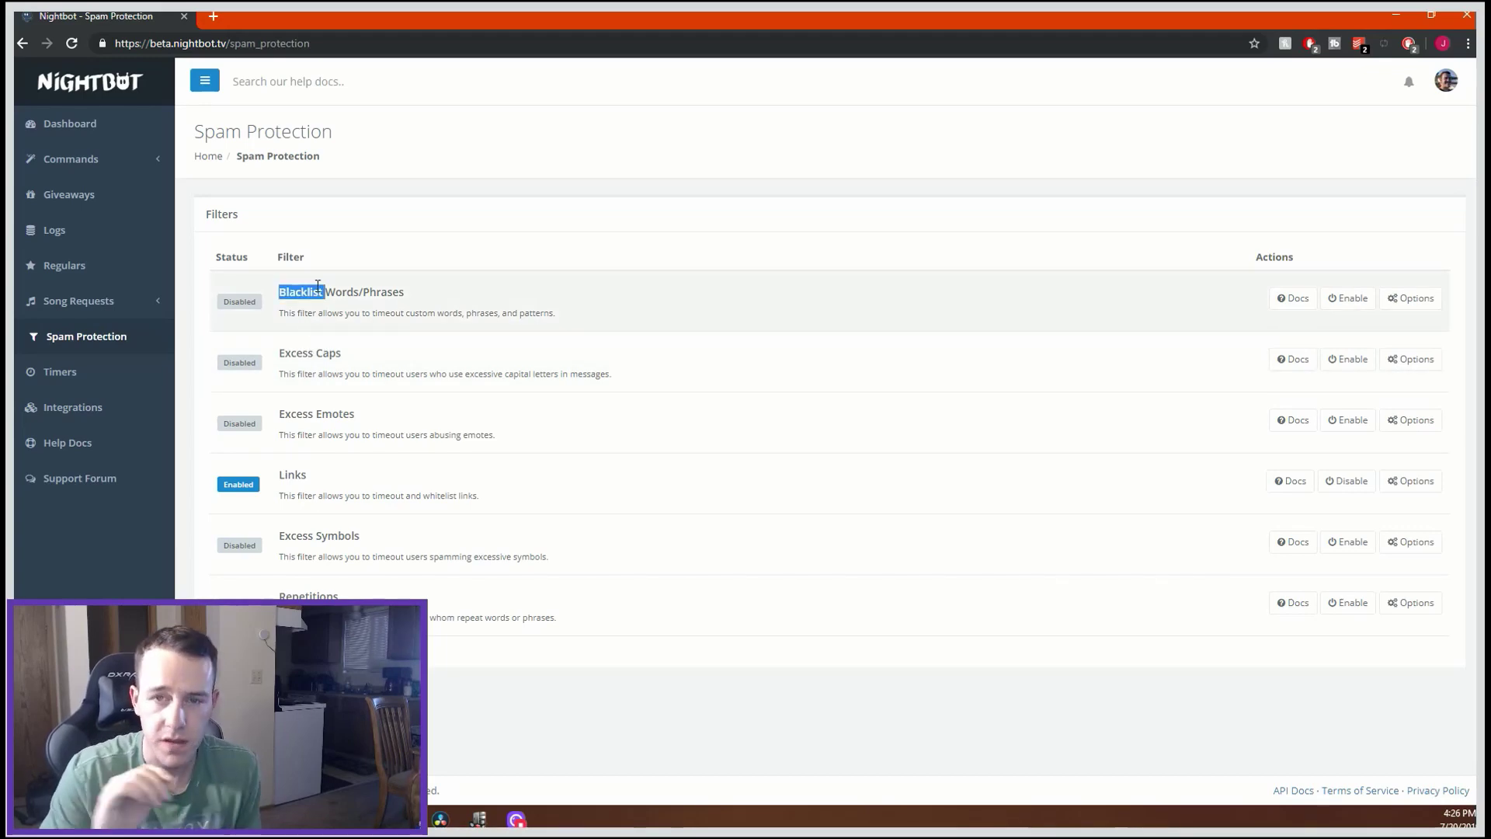
left_click(318, 285)
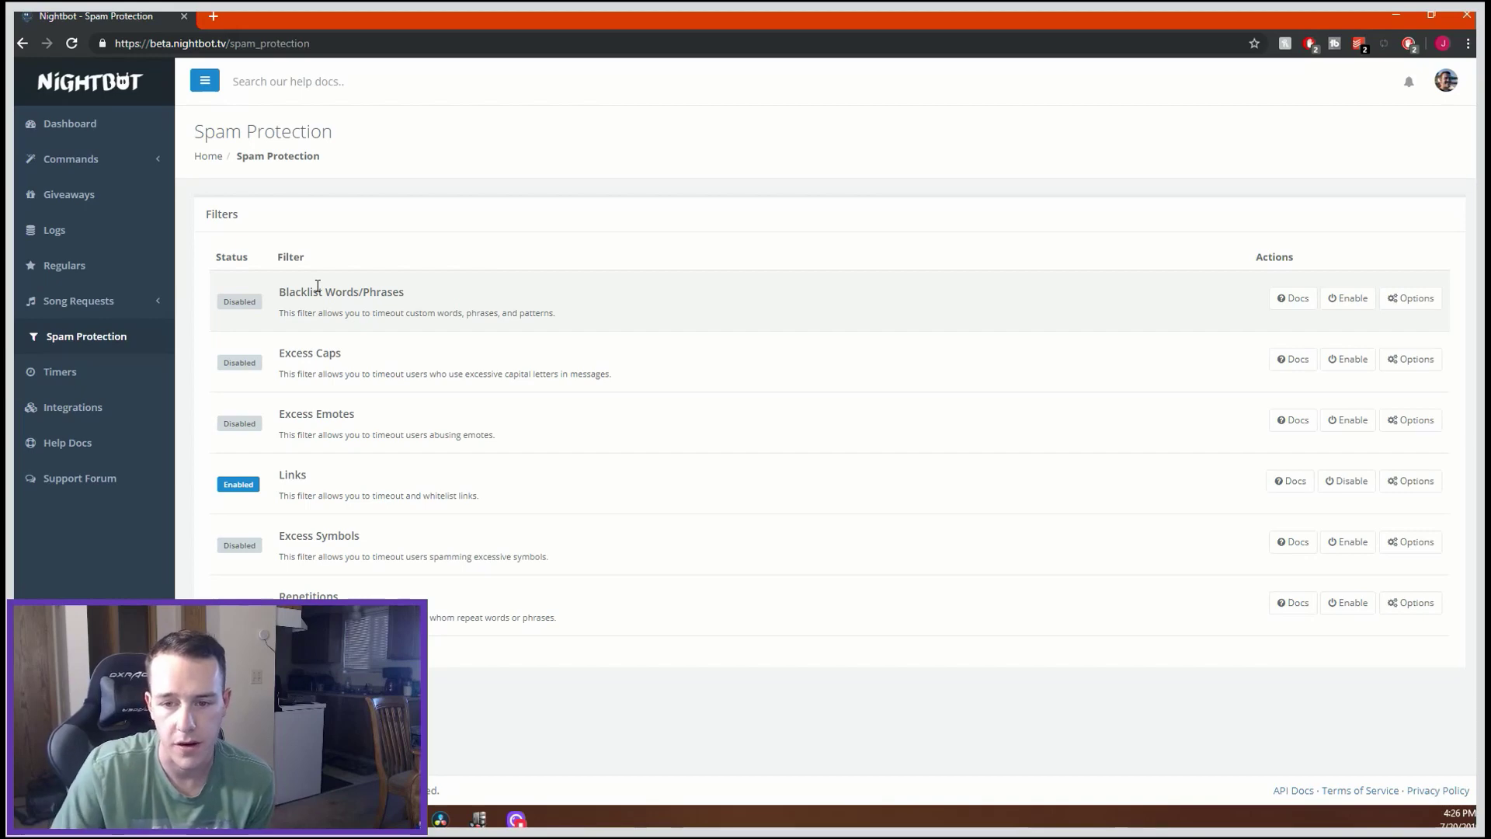
double_click(299, 473)
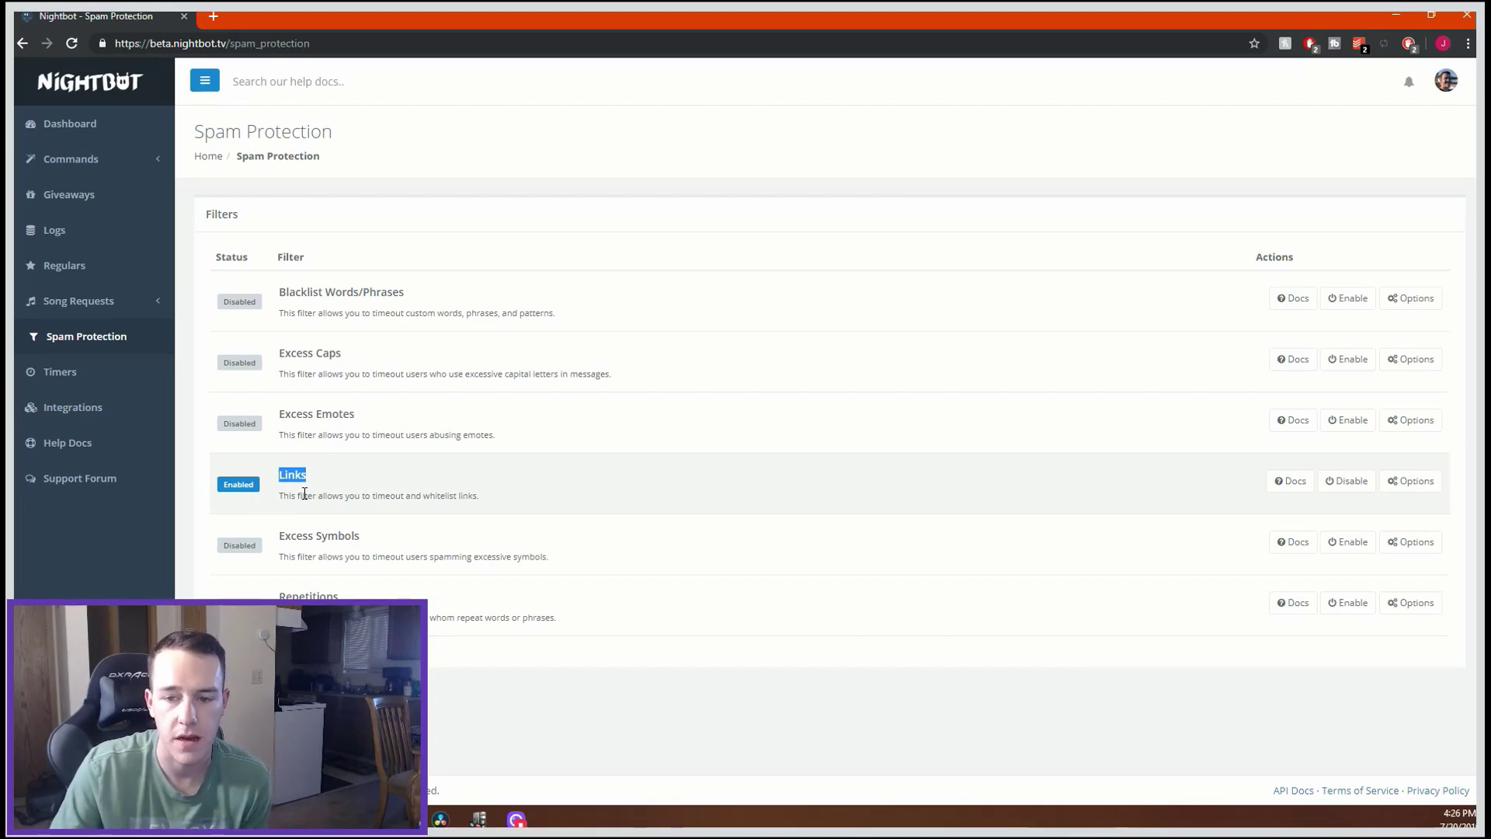
left_click(323, 539)
double_click(324, 539)
double_click(326, 593)
left_click(326, 593)
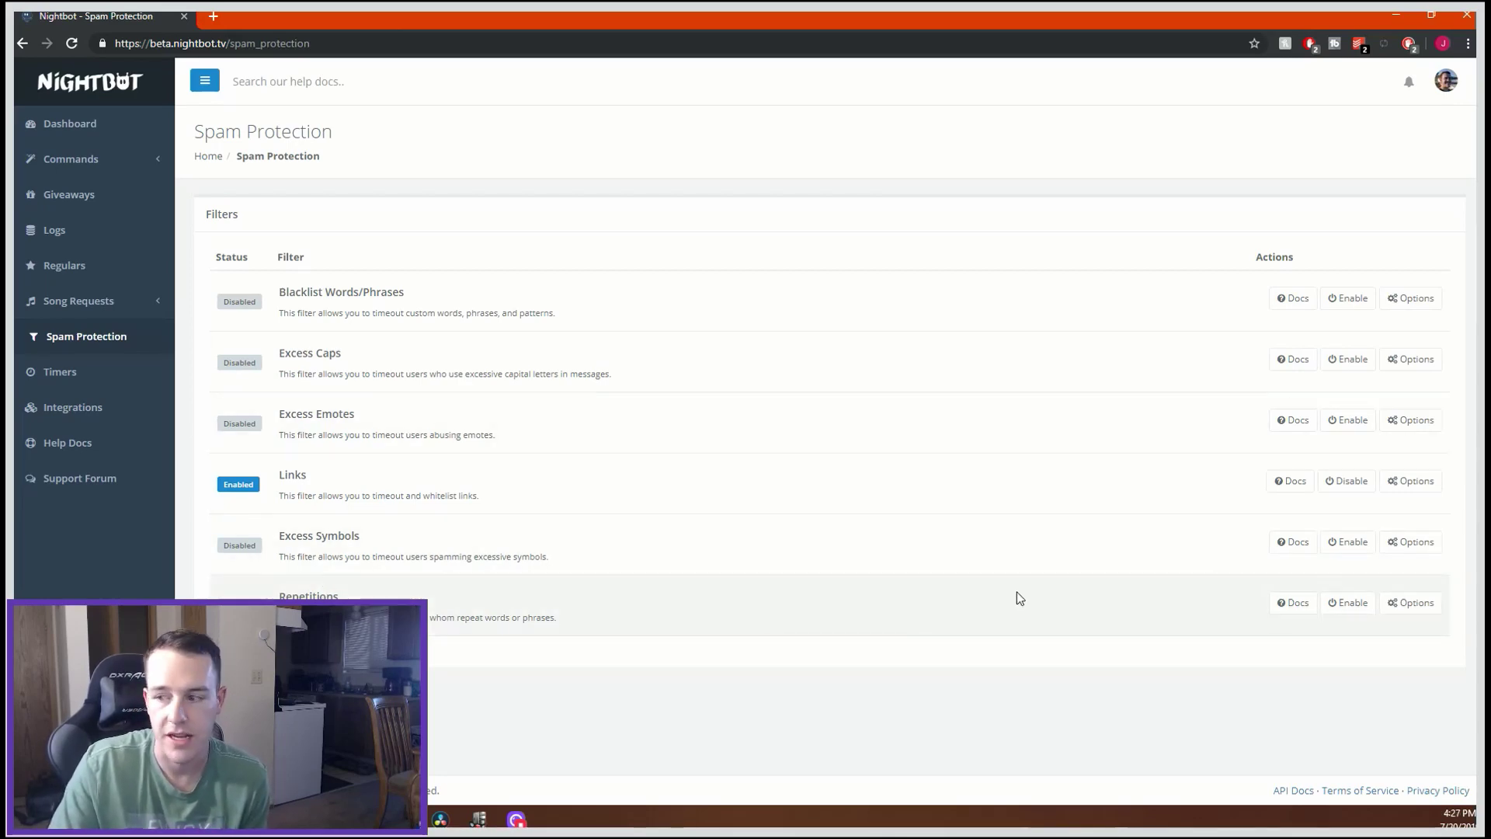
- Open Timers and review the epic, Subscribe reminder and Loot timers' messages and intervals
left_click(106, 382)
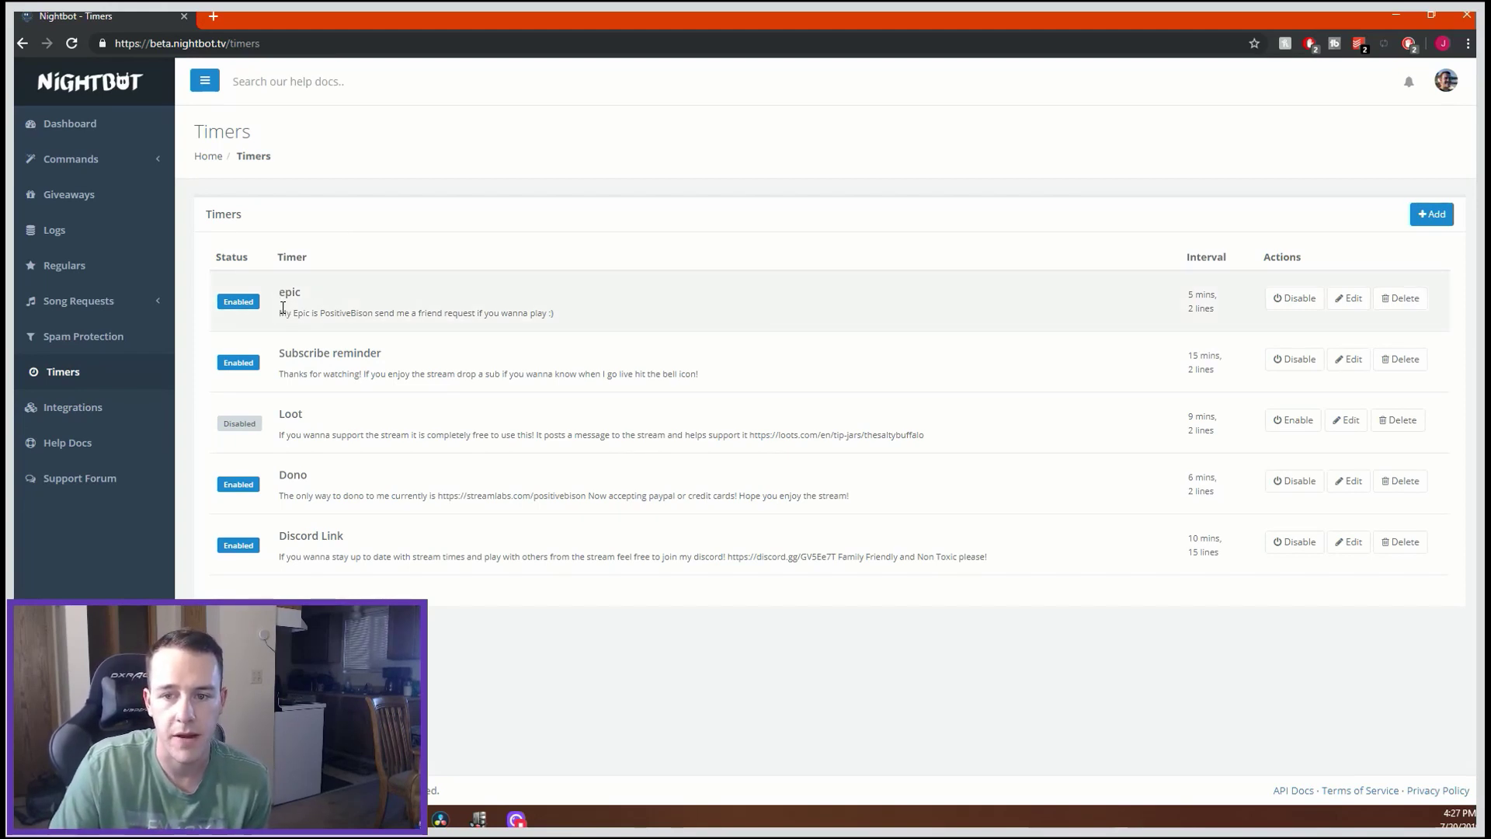
left_click_drag(281, 316, 552, 329)
triple_click(287, 375)
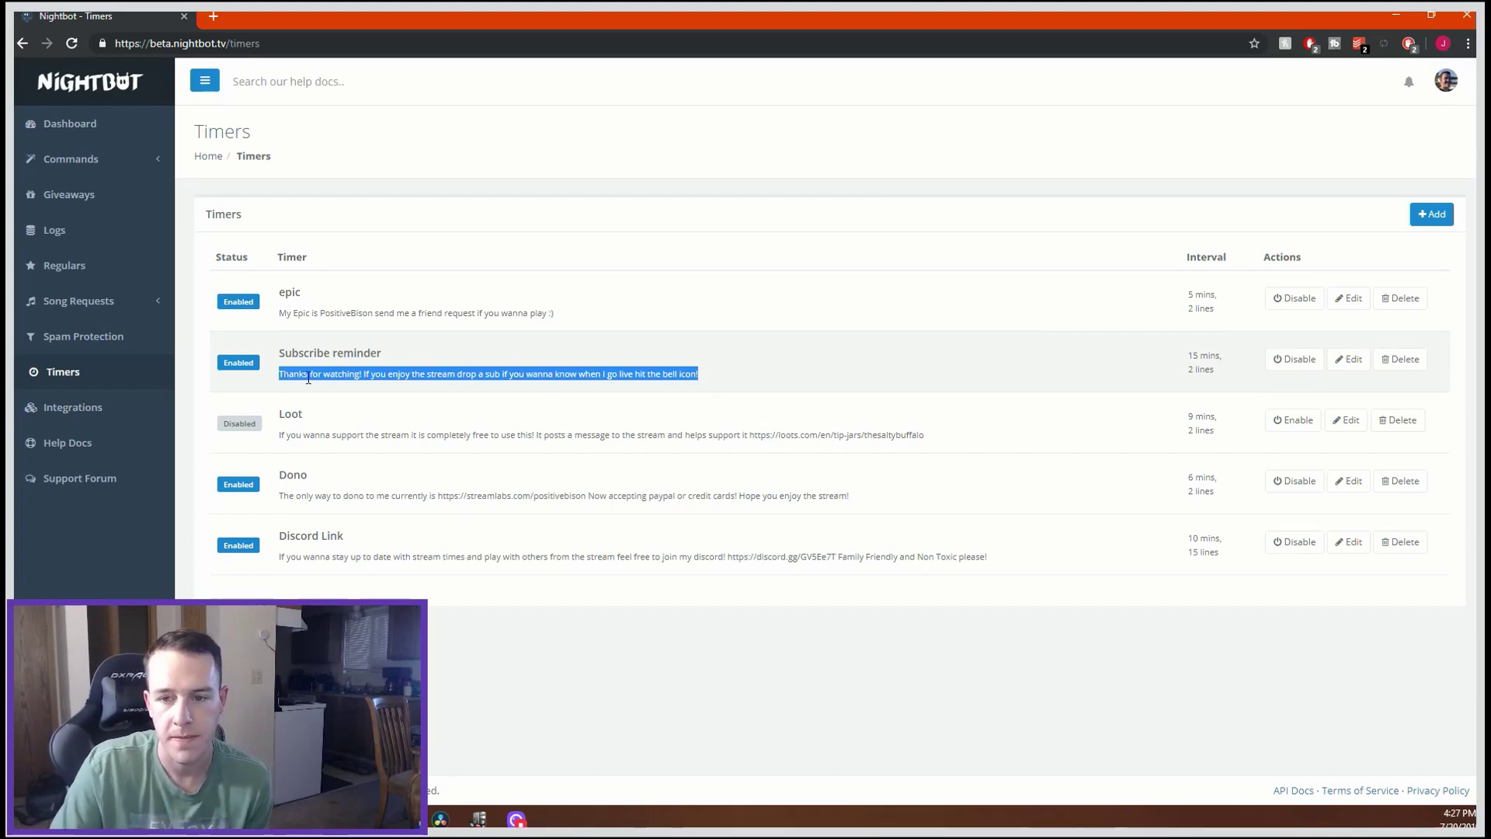
left_click_drag(1194, 302, 1214, 376)
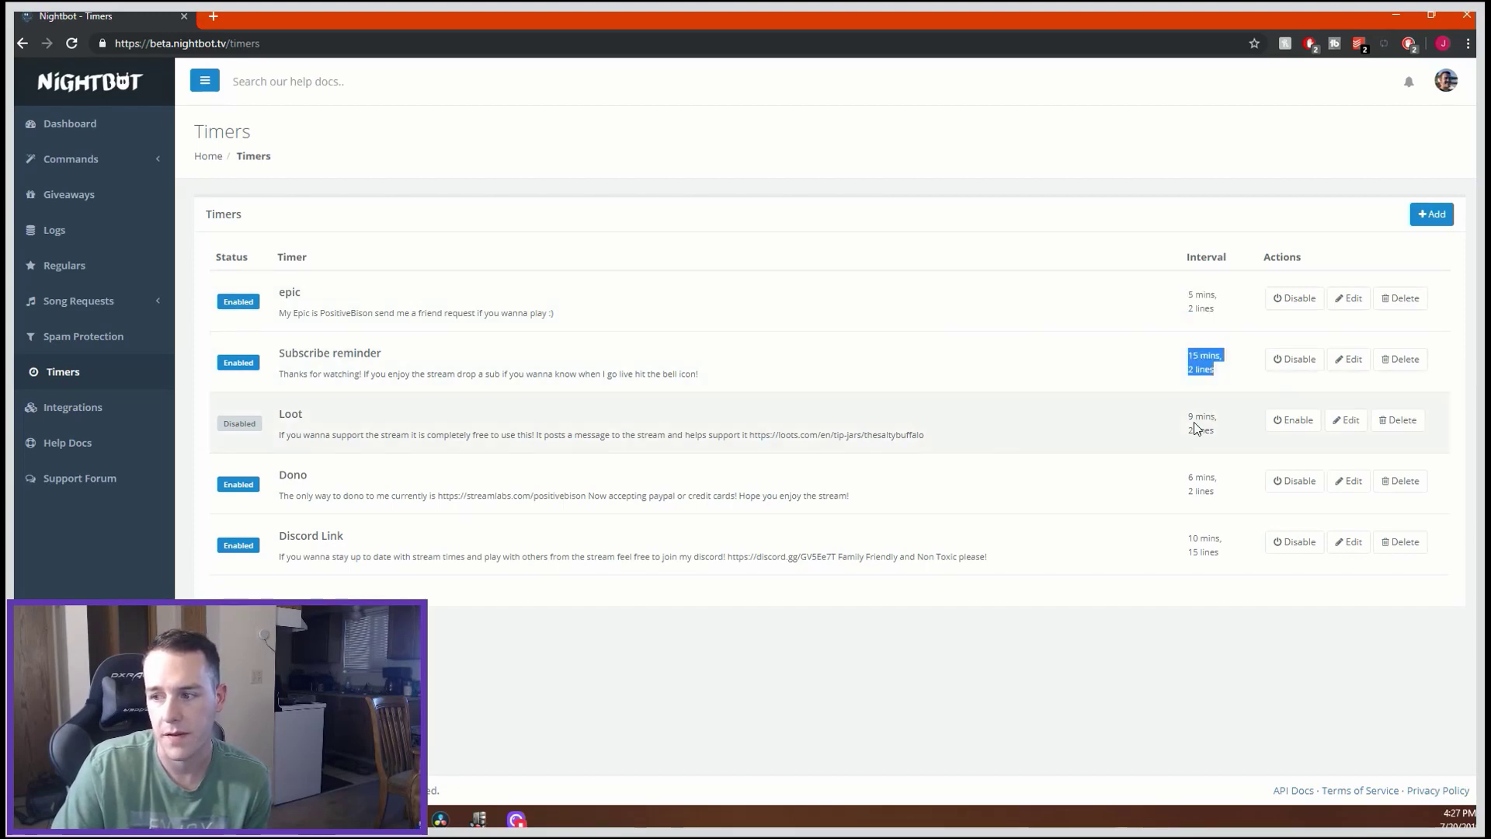
left_click_drag(1189, 414, 1204, 431)
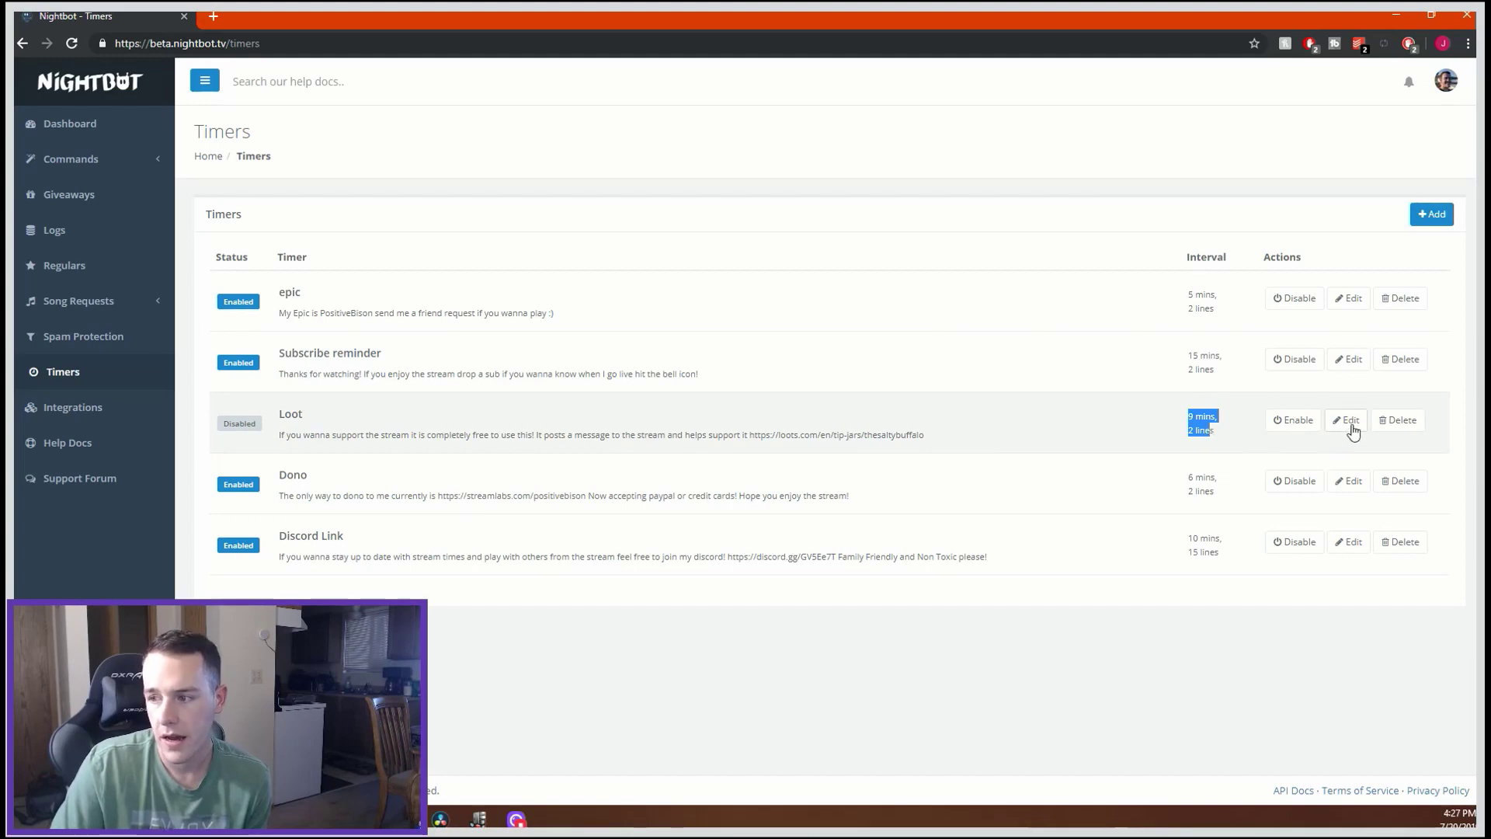
- Delete the Loot timer and confirm, then review the Dono and Discord Link timer messages
left_click(1398, 420)
left_click(889, 197)
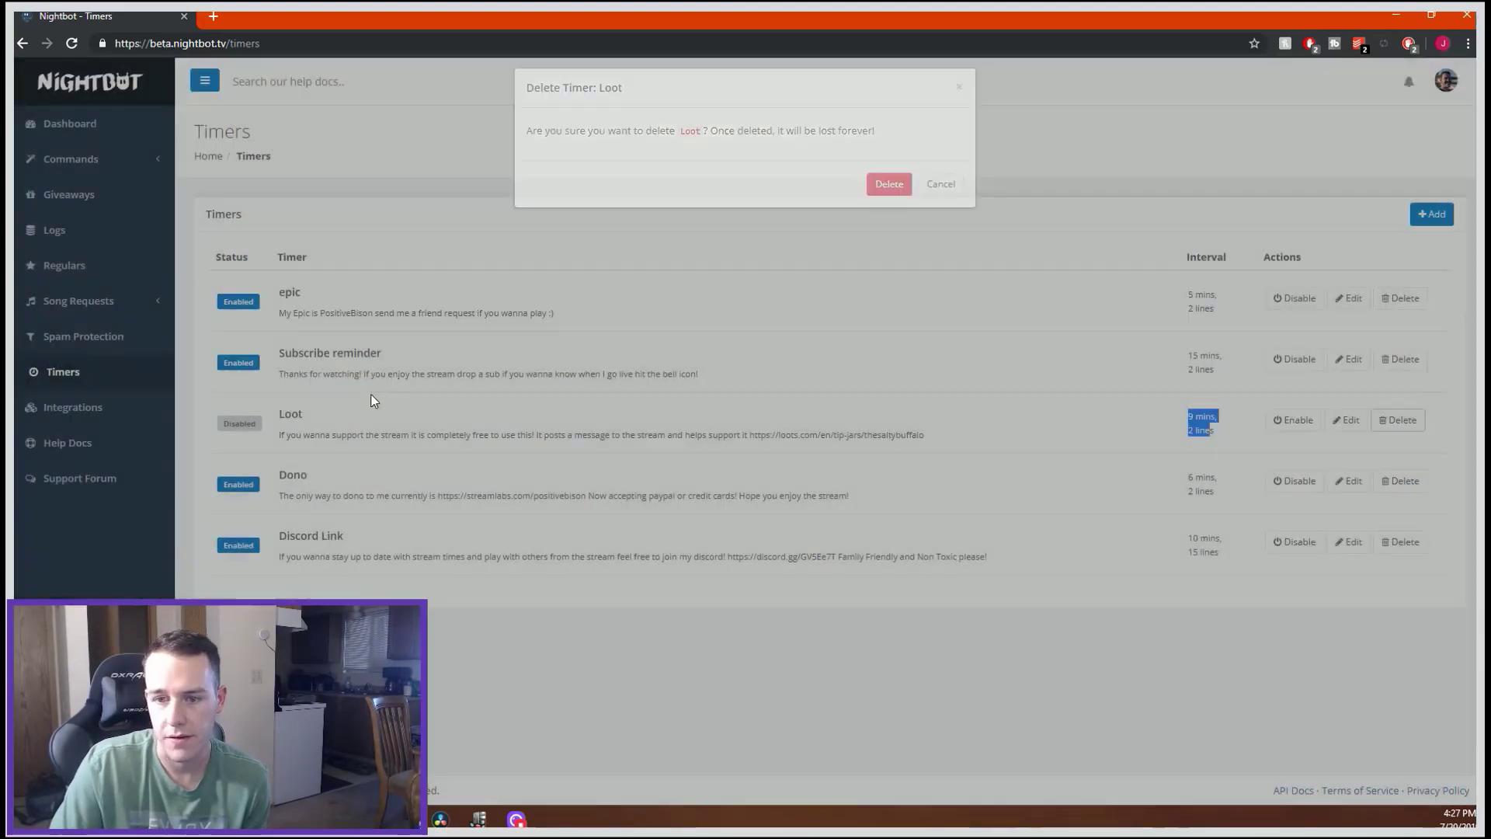
left_click_drag(354, 434, 857, 438)
left_click(552, 439)
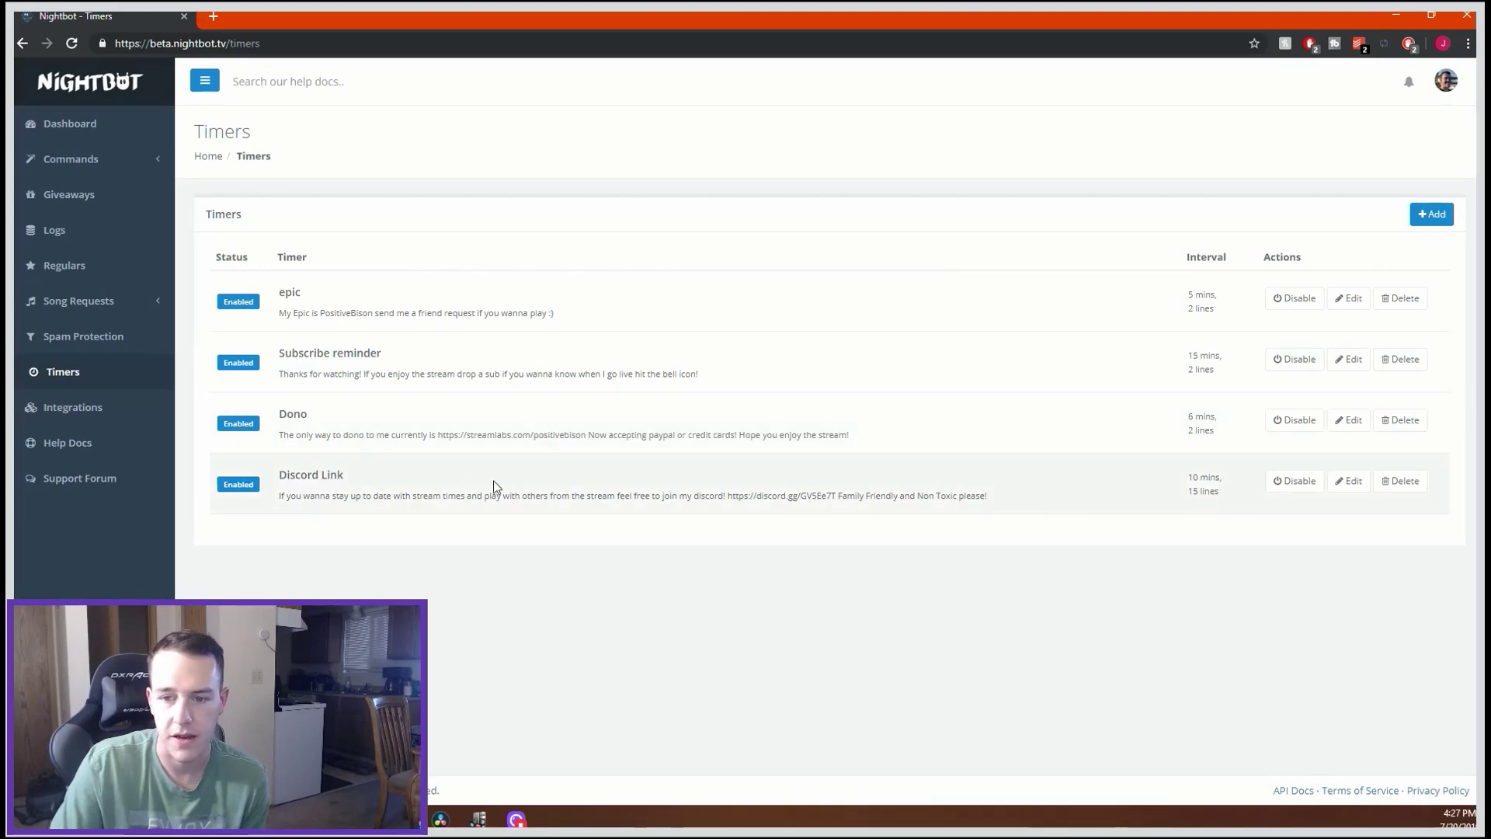
left_click_drag(300, 495, 1041, 510)
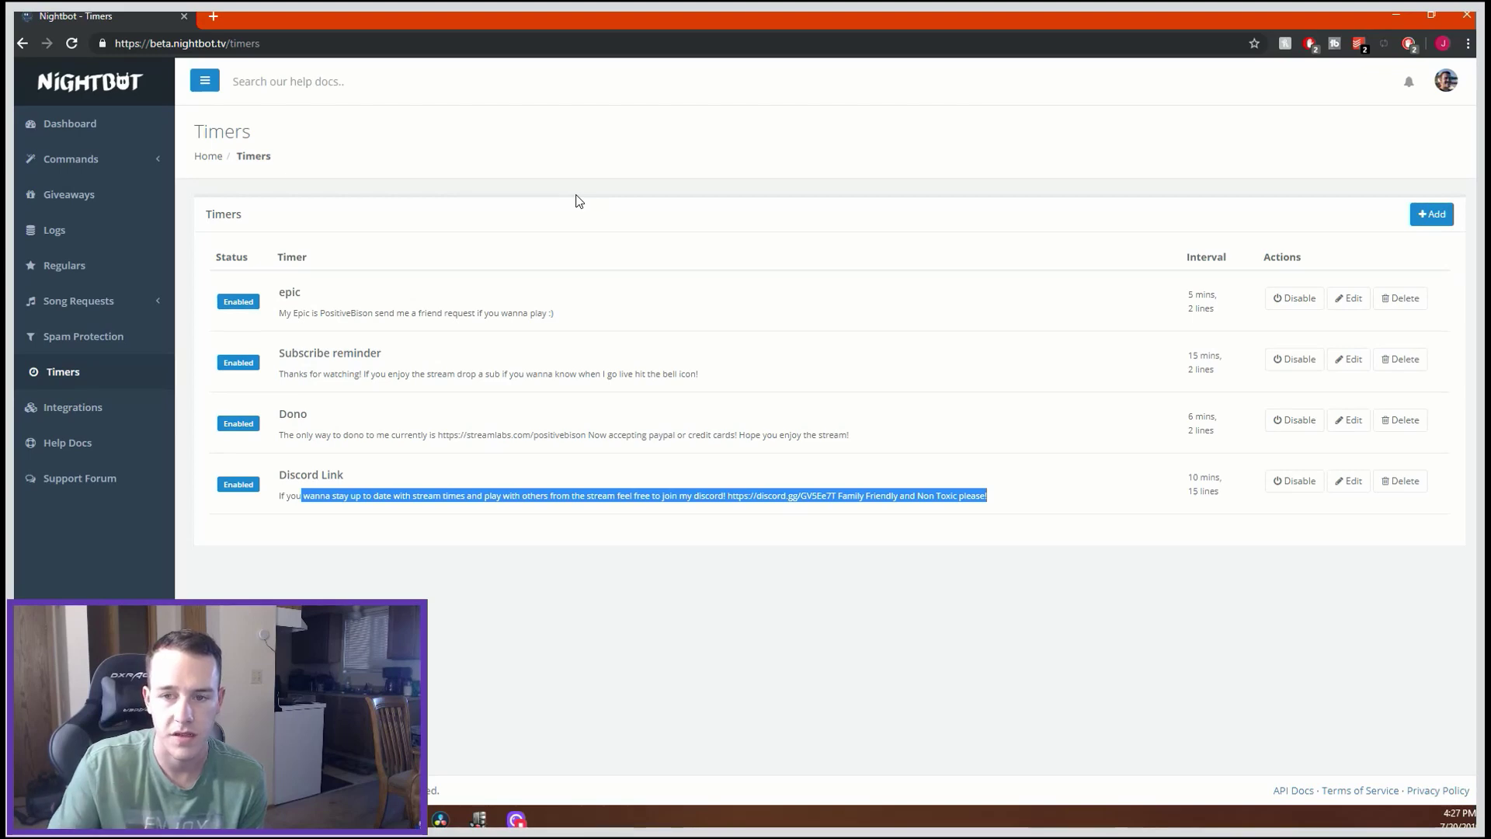
- Visit Integrations, return to the Dashboard showing 3676 messages and top command !epic, and select its URL
left_click(78, 423)
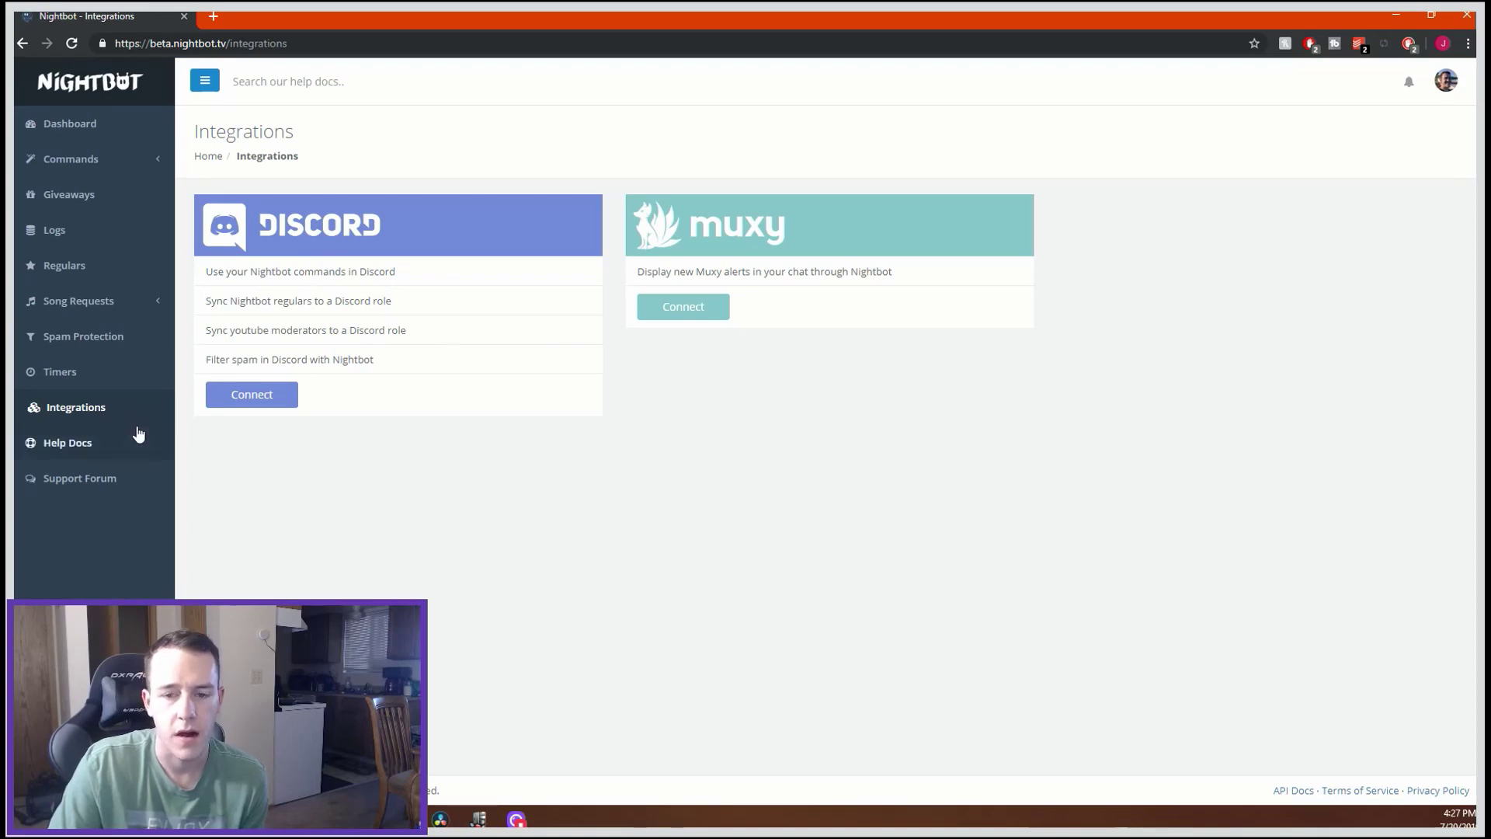
left_click(100, 124)
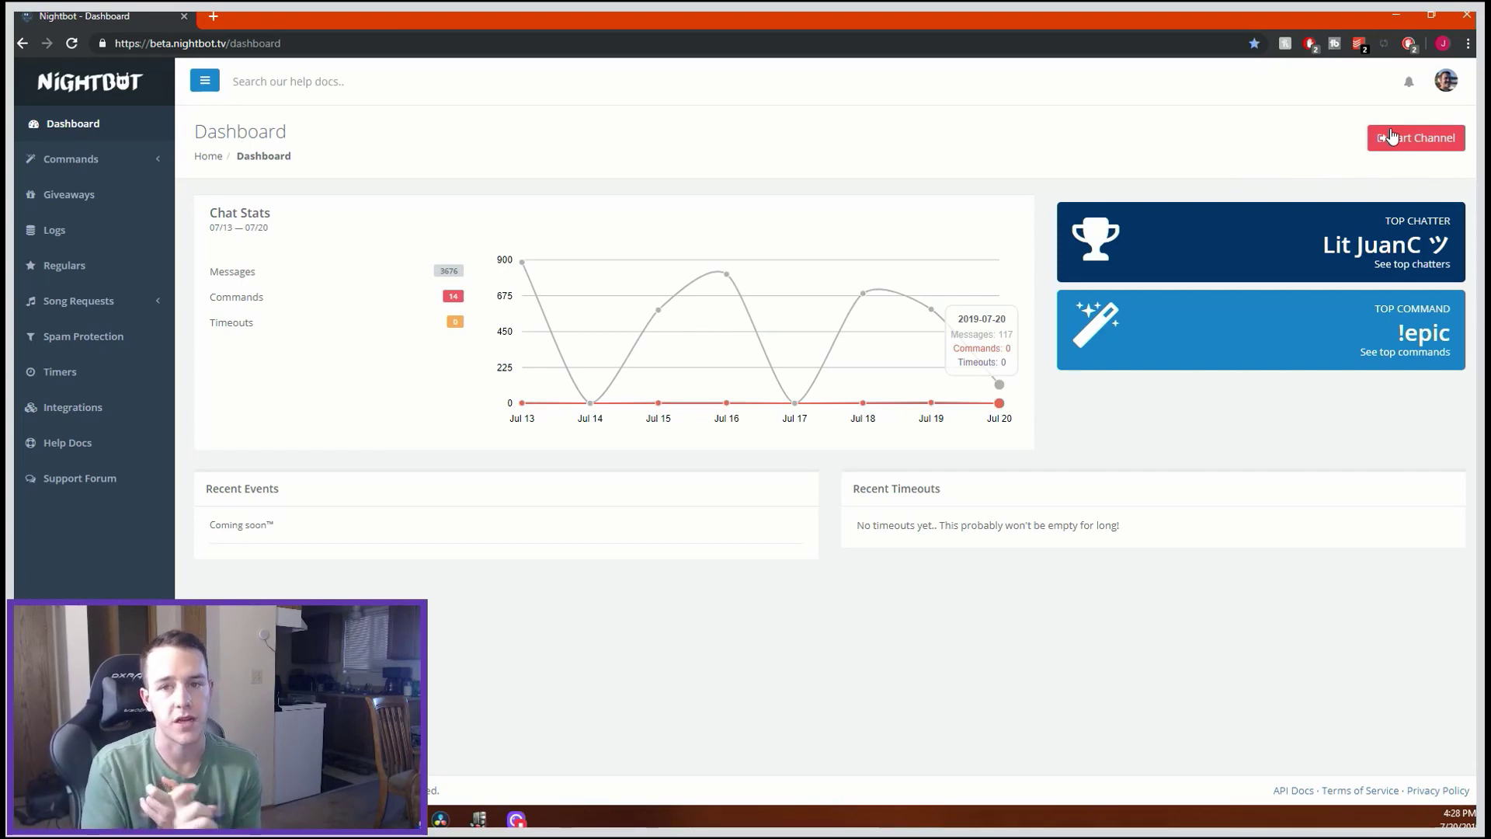
left_click(564, 47)
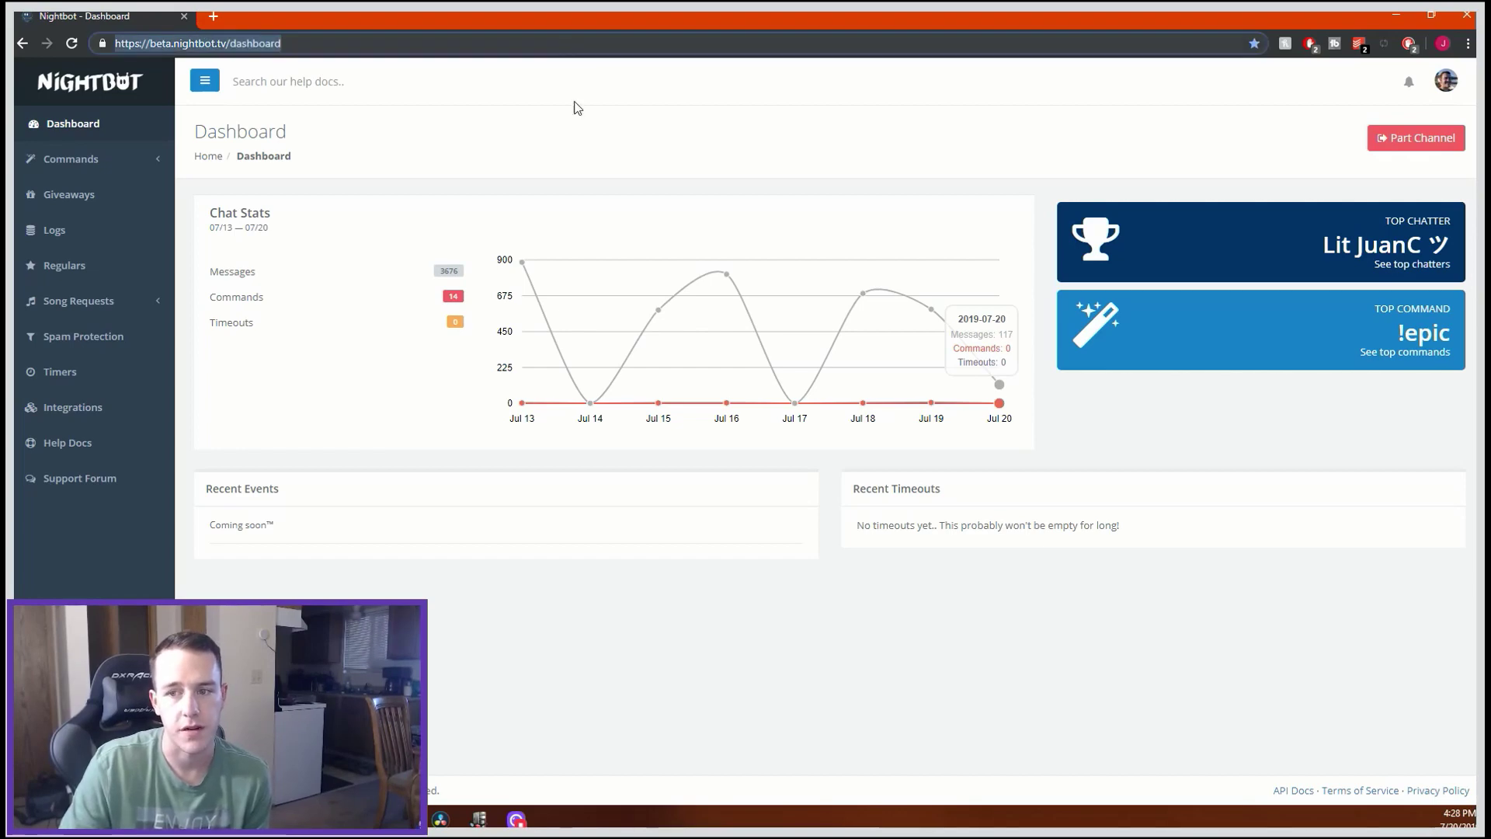